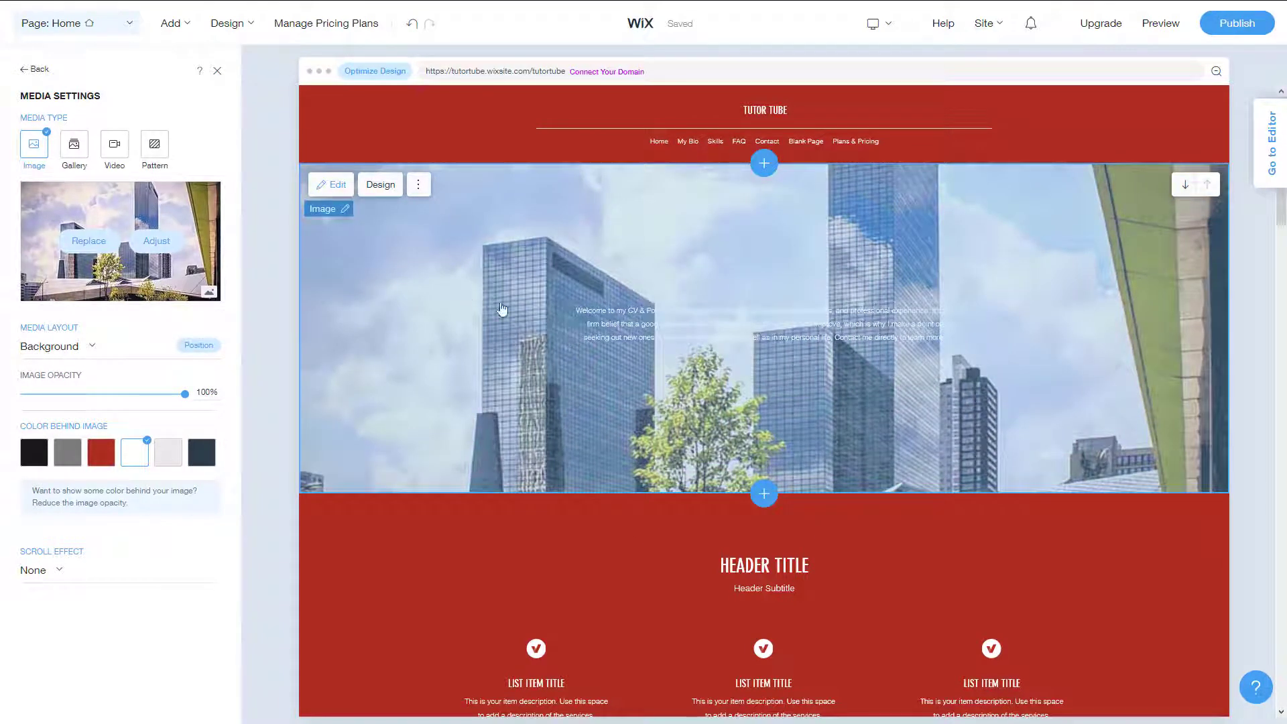
Remove the background of the skyline strip image with an automatic cut-out in Photo Studio and open the cut-out refinement
left_click(156, 241)
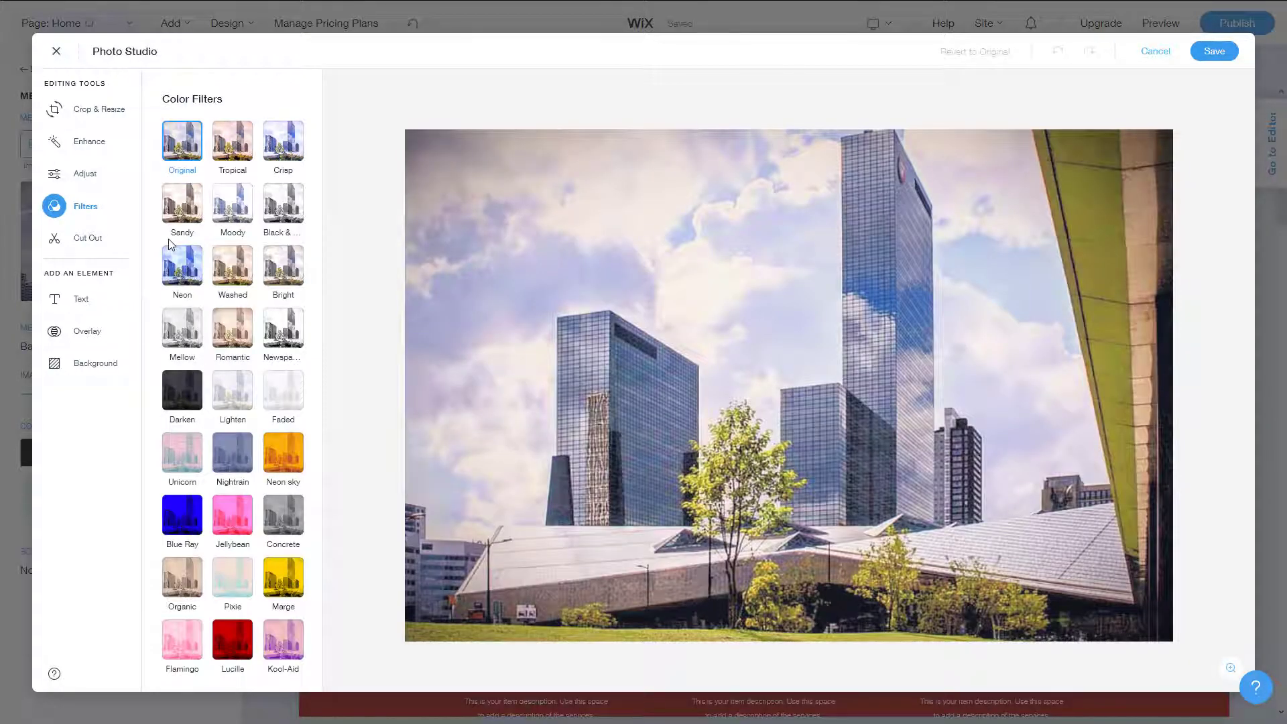
left_click(89, 247)
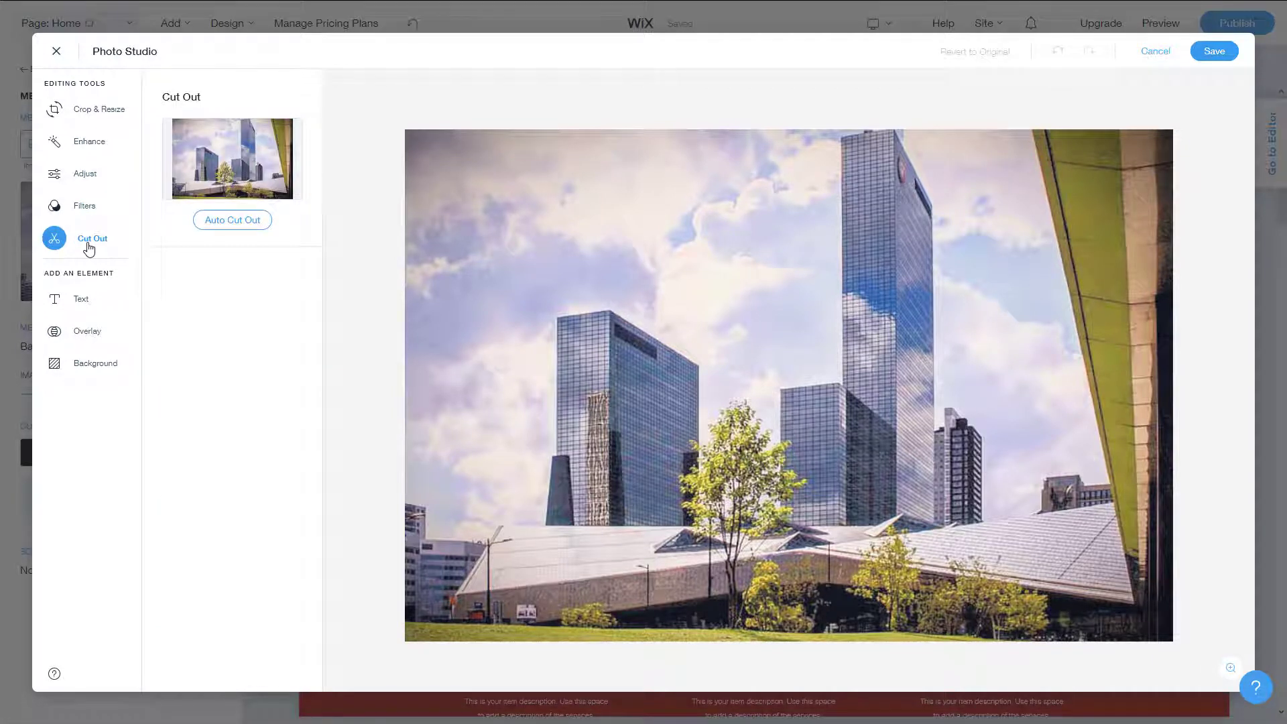
left_click(253, 222)
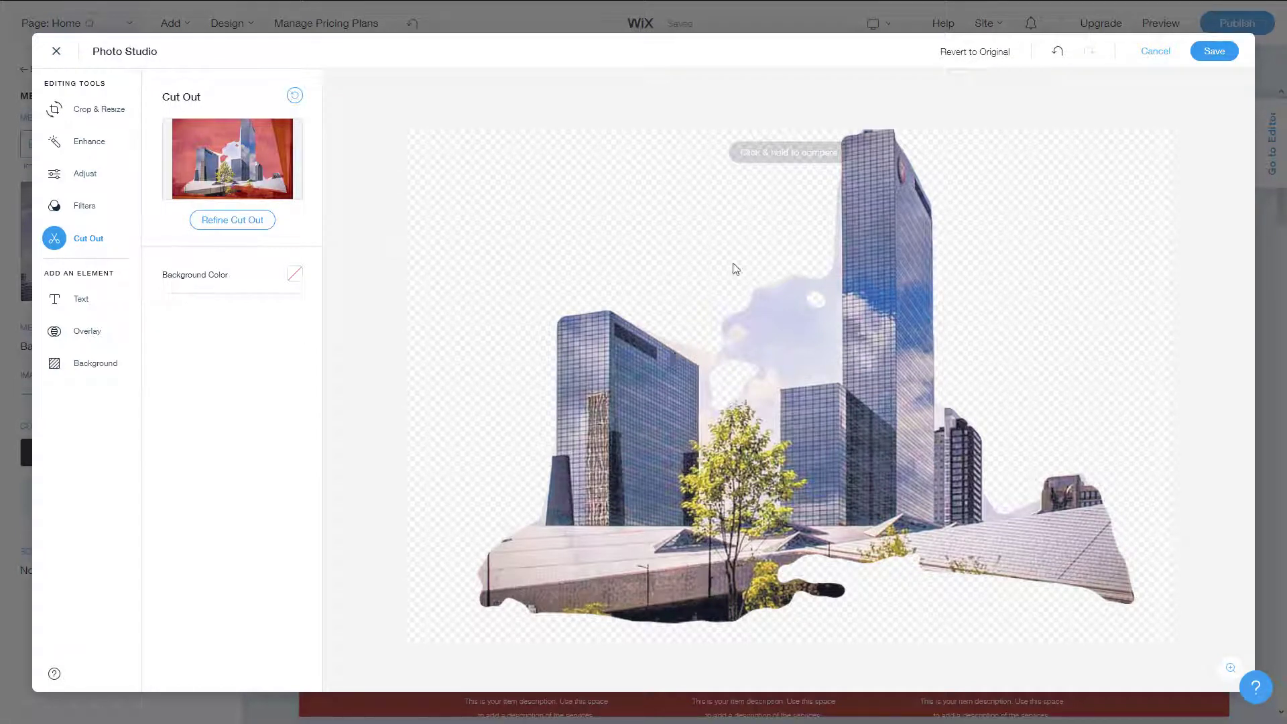
left_click(256, 222)
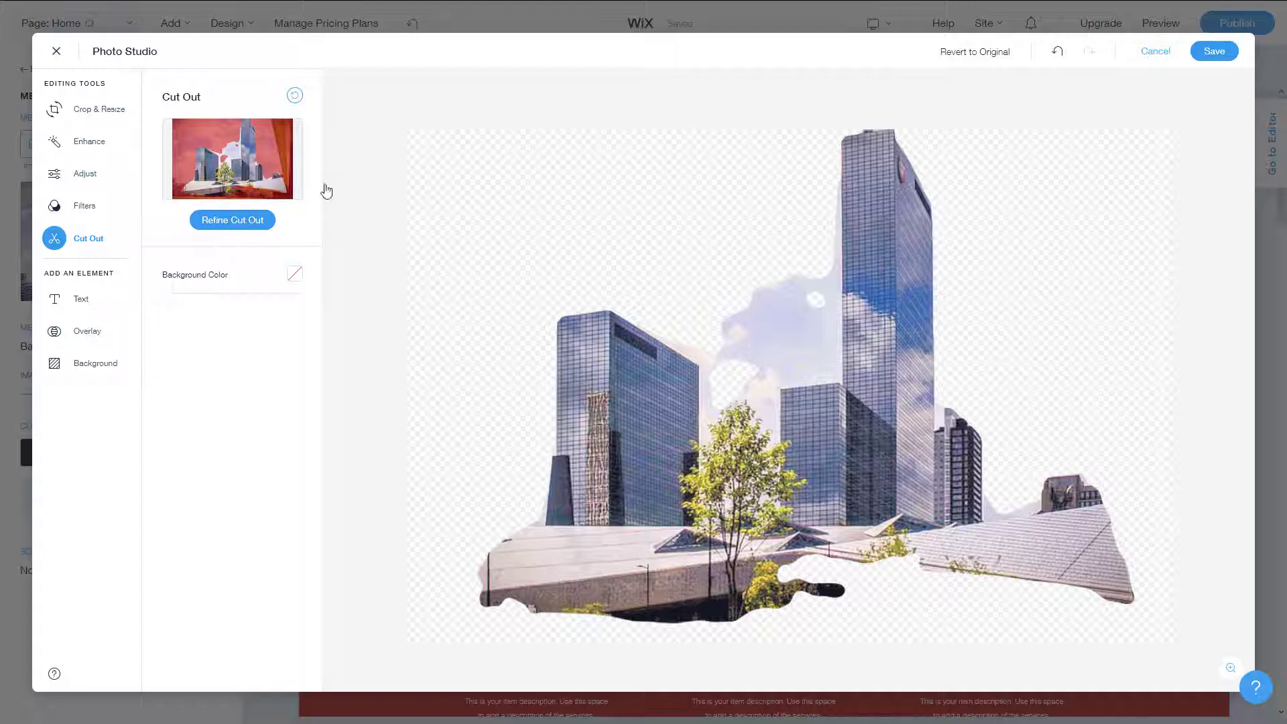
left_click(220, 222)
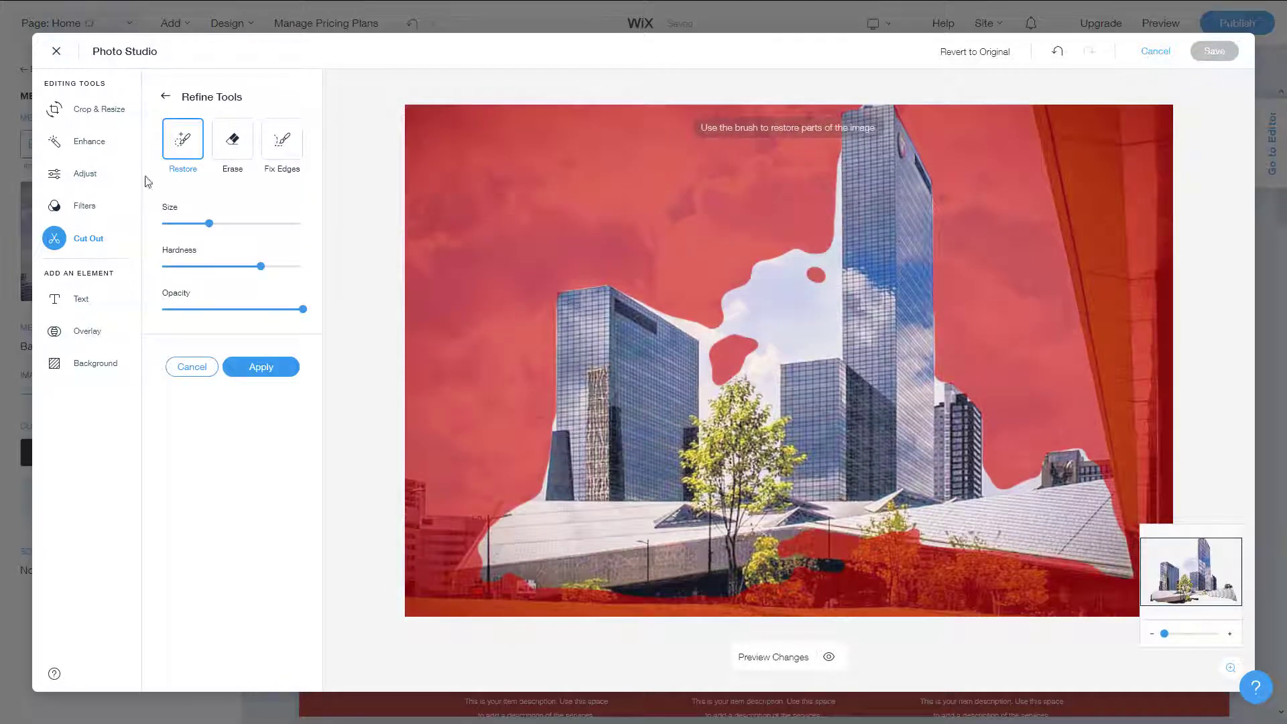
Restore a small patch of sky above the shorter tower and erase it again
mouse_move(510, 178)
left_mouse_down()
mouse_move(517, 194)
mouse_move(516, 178)
left_mouse_up()
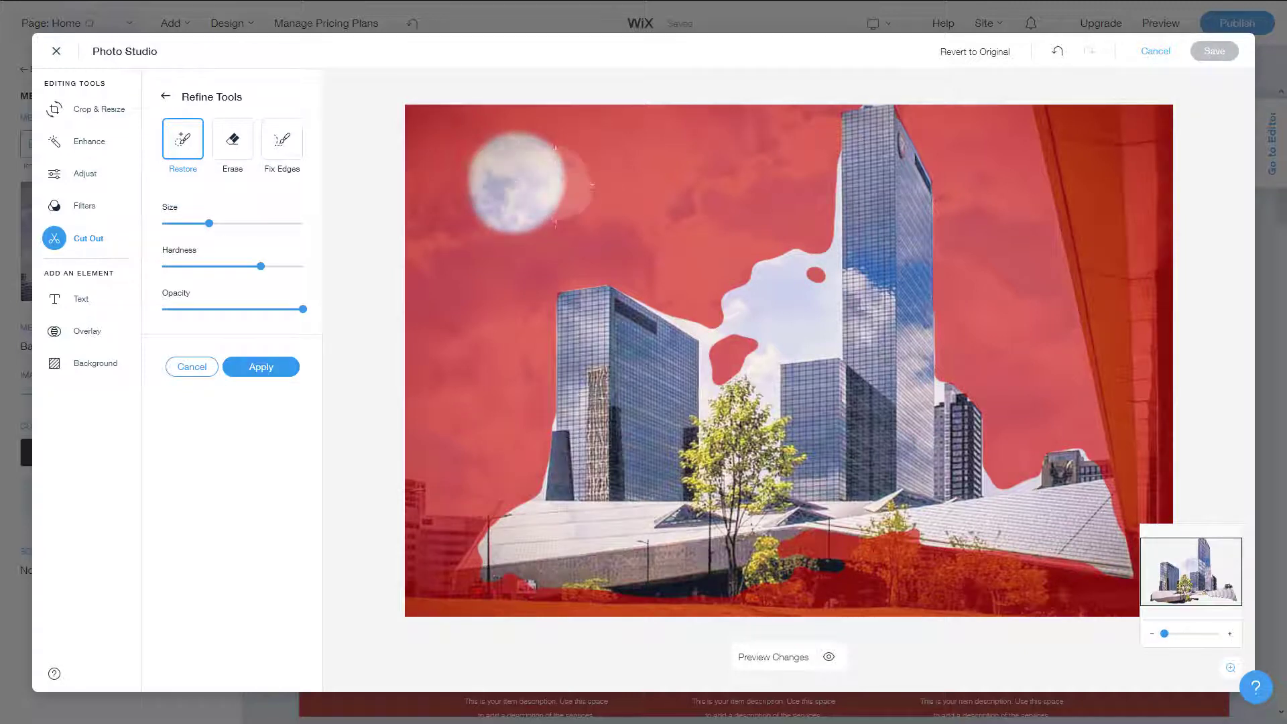
left_click(232, 139)
mouse_move(499, 198)
left_mouse_down()
mouse_move(499, 168)
mouse_move(521, 144)
left_mouse_up()
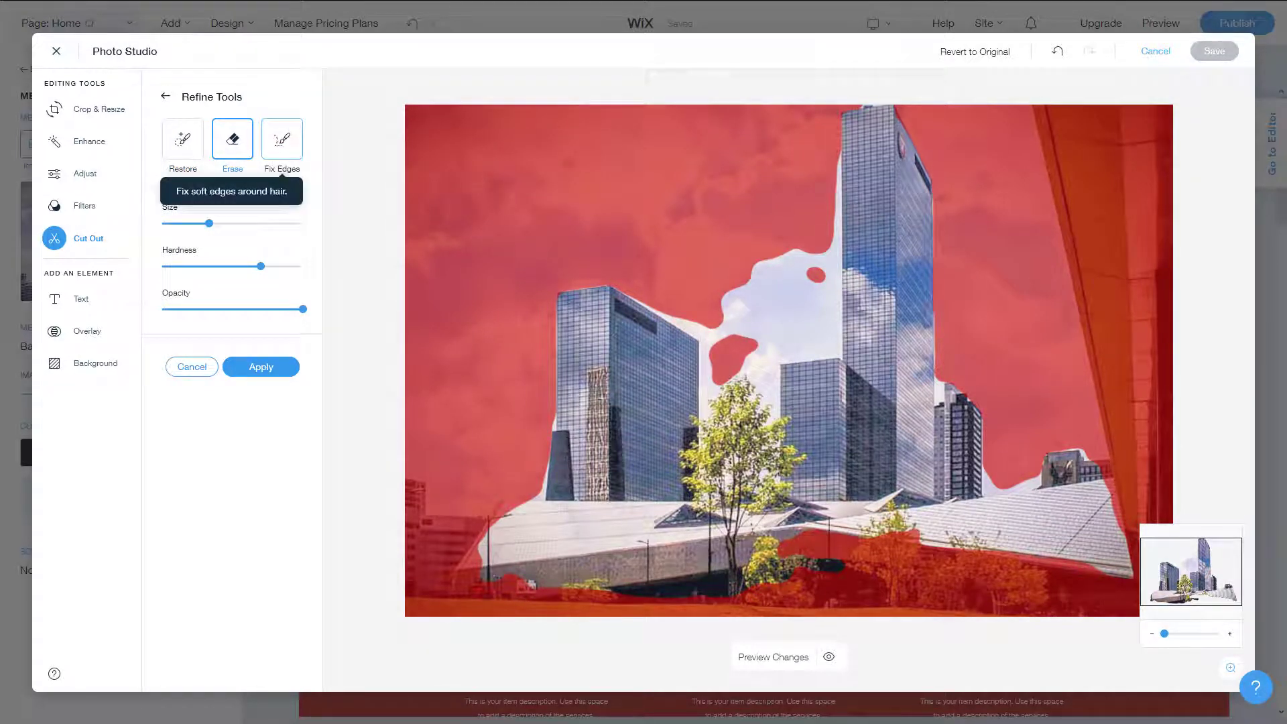
Fix the cut-out edges along the leftover sky between the two main towers
left_click(282, 139)
left_click_drag(673, 258, 710, 294)
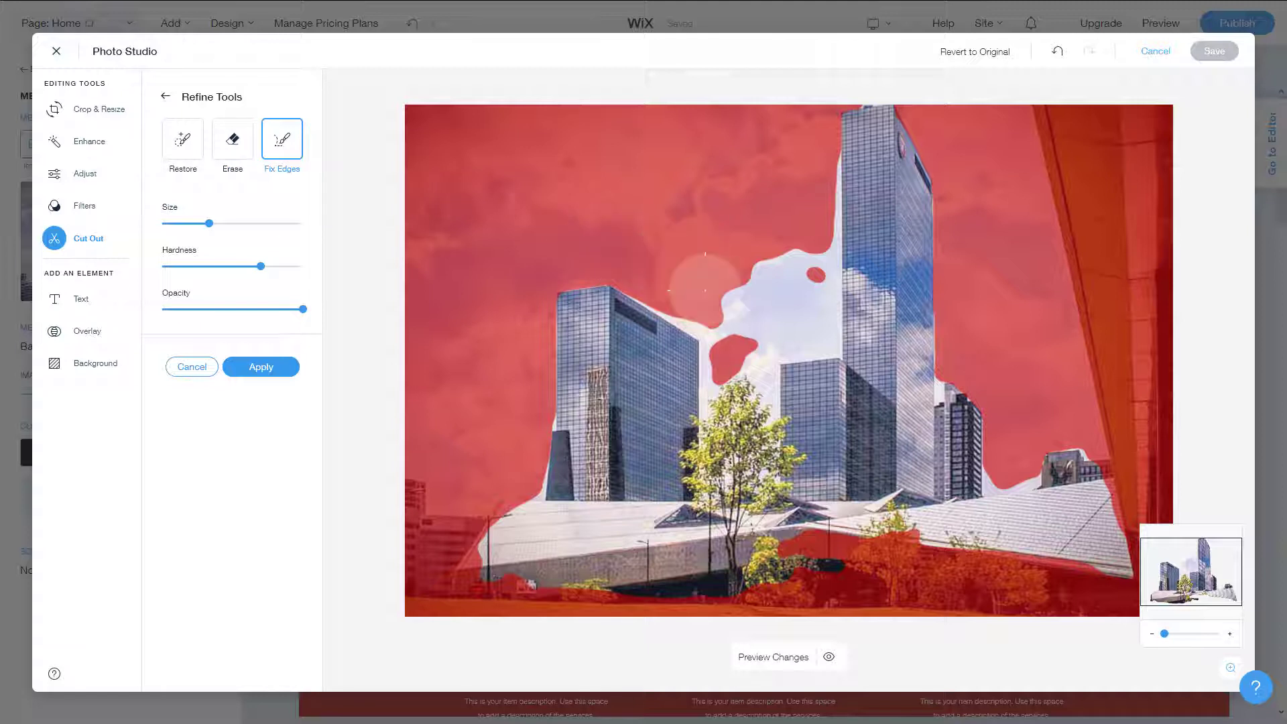
left_click(728, 285)
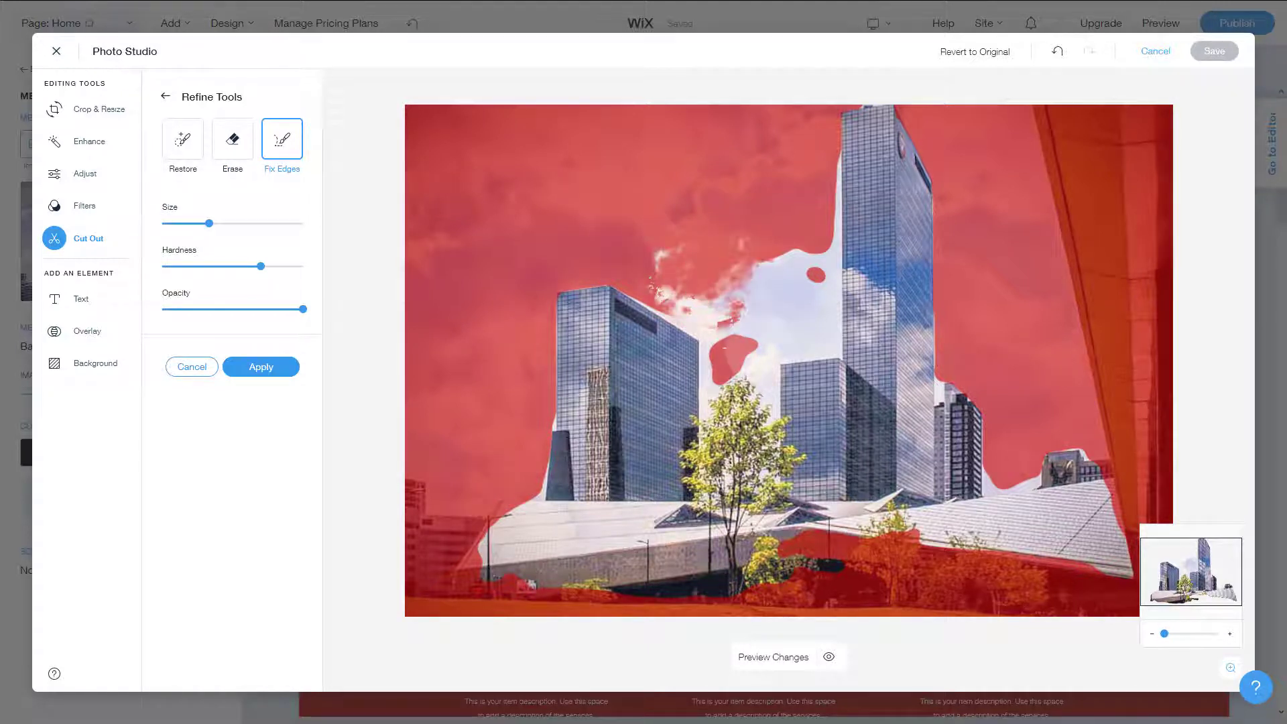
left_click_drag(793, 239, 808, 260)
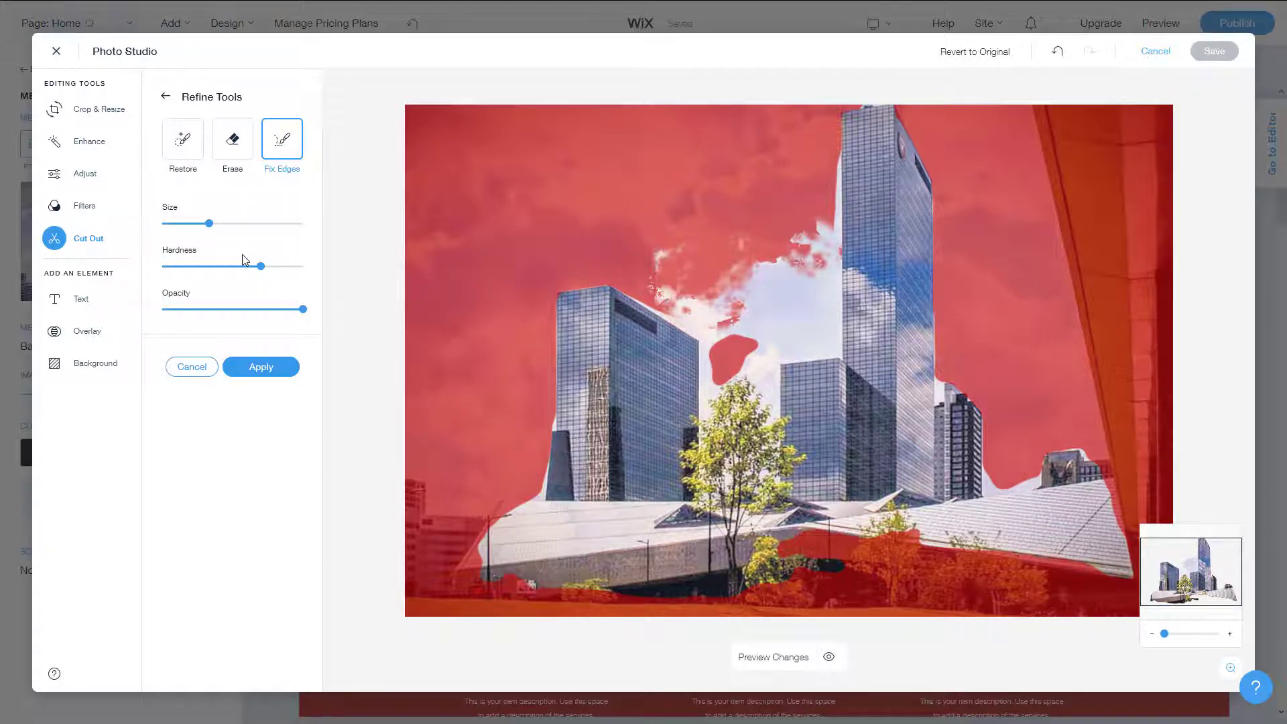
Restore a patch of sky above the gap between the two towers using a slightly larger brush
left_click(182, 163)
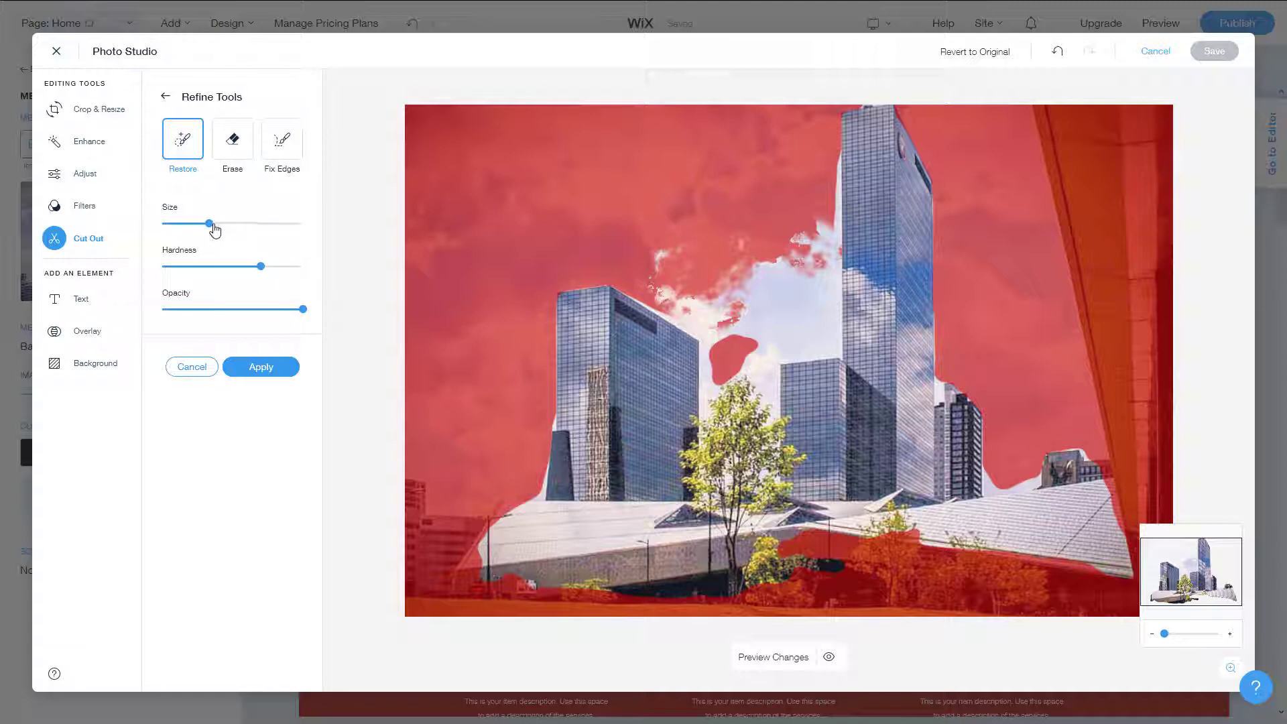
left_click_drag(214, 230, 228, 224)
left_click_drag(700, 217, 729, 254)
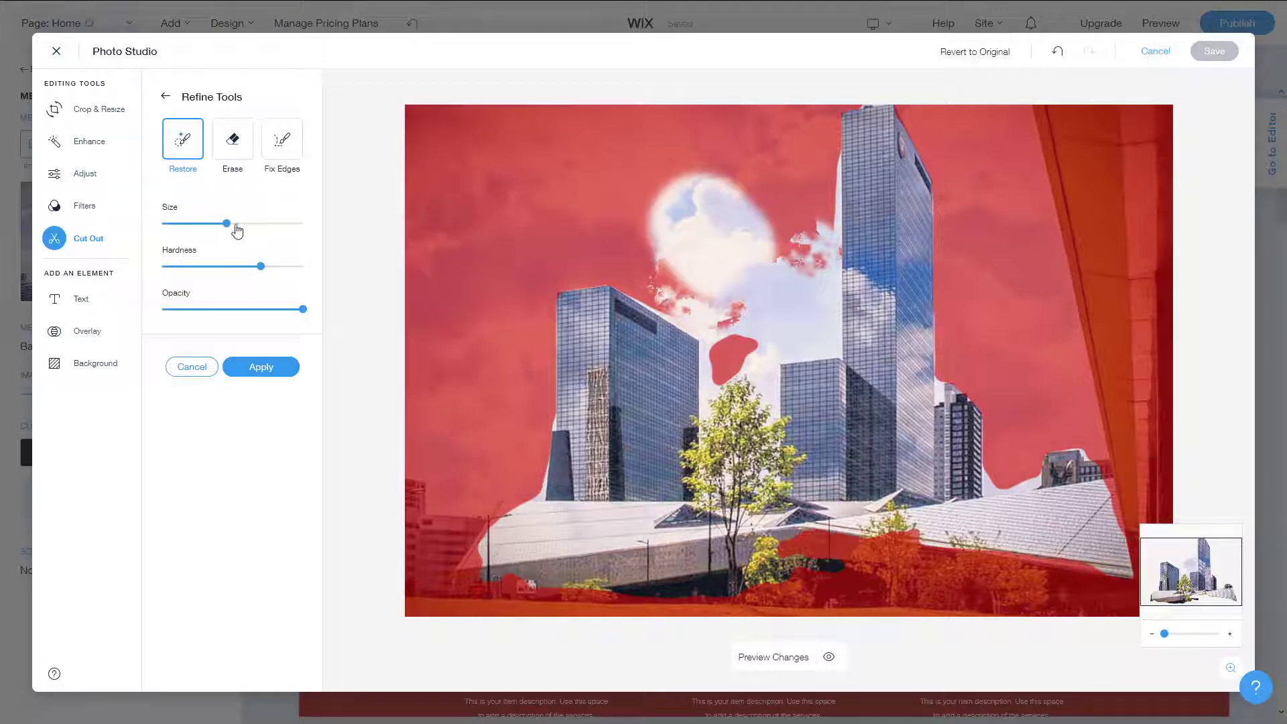
Restore sky patches in the photo's upper-left area with maximum brush hardness, then one with opacity reduced to about half
left_click_drag(260, 267, 239, 267)
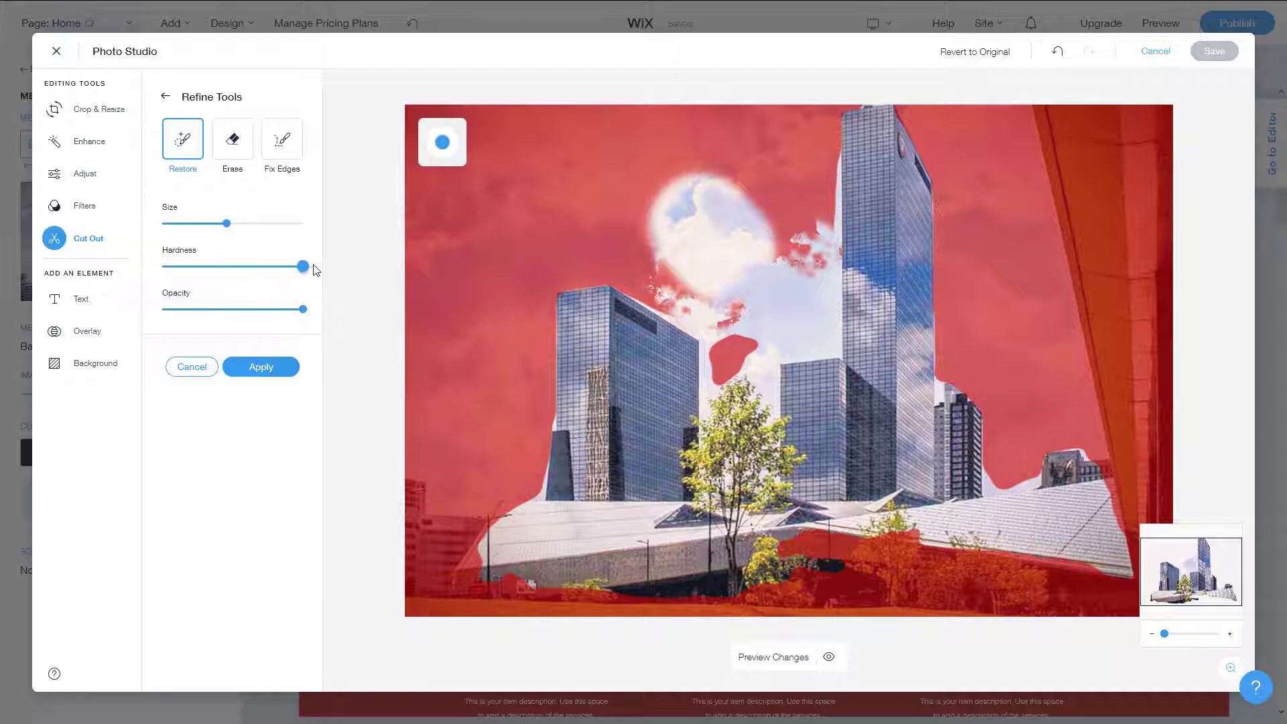
mouse_move(303, 267)
left_mouse_down()
mouse_move(260, 269)
mouse_move(303, 267)
left_mouse_up()
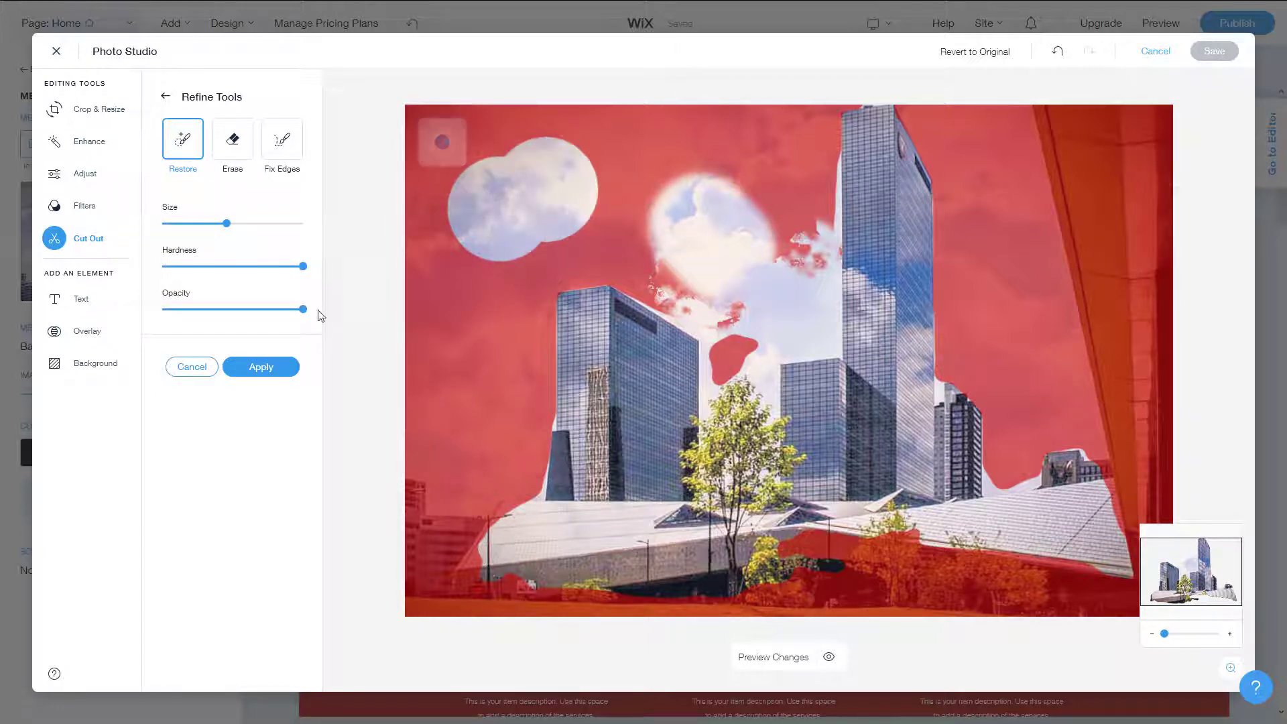
left_click_drag(219, 313, 232, 309)
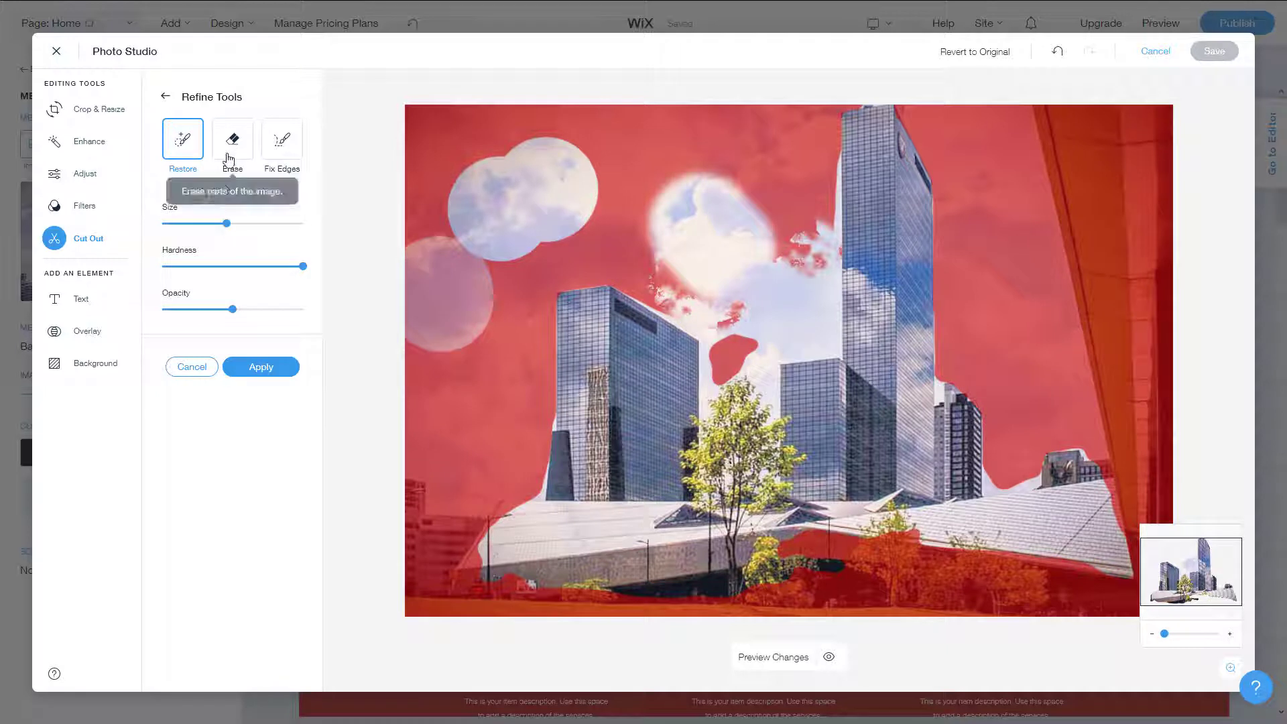
Erase the restored patches in the photo's upper-left sky with a slightly smaller brush at full opacity
left_click(229, 154)
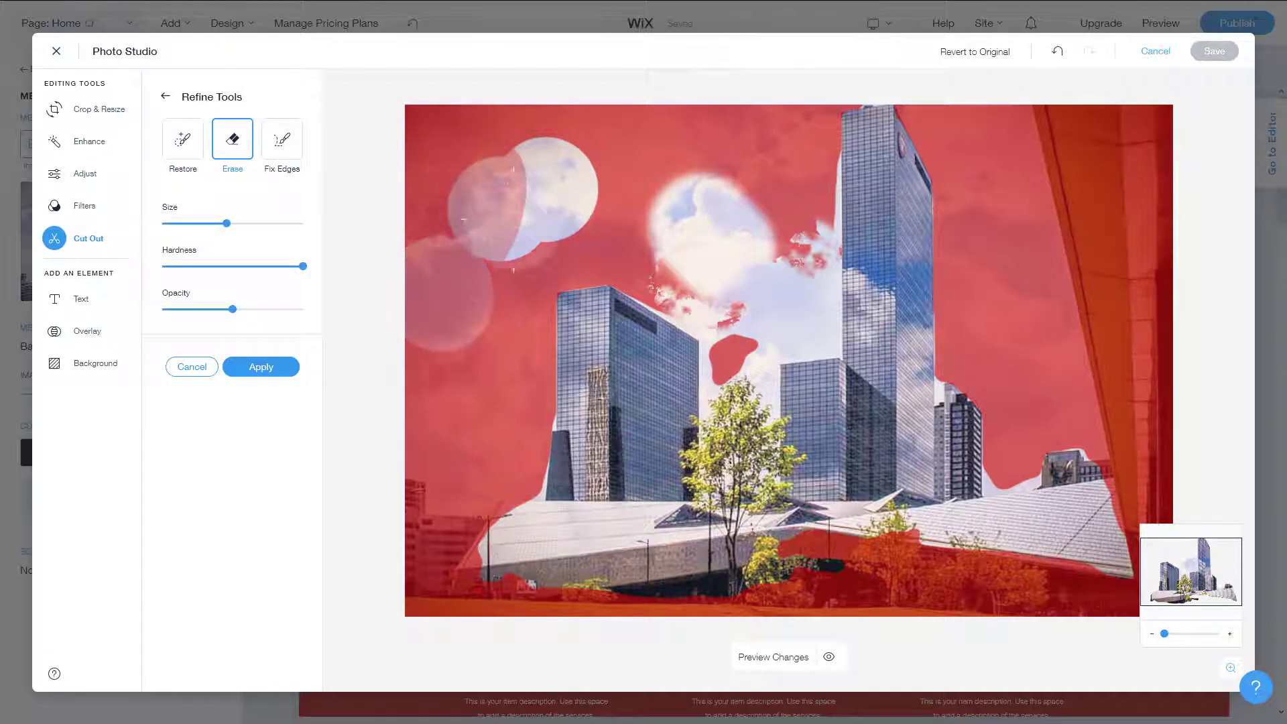
mouse_move(295, 223)
left_mouse_down()
mouse_move(297, 240)
mouse_move(215, 235)
left_mouse_up()
mouse_move(502, 201)
left_mouse_down()
mouse_move(525, 228)
mouse_move(547, 150)
mouse_move(444, 295)
left_mouse_up()
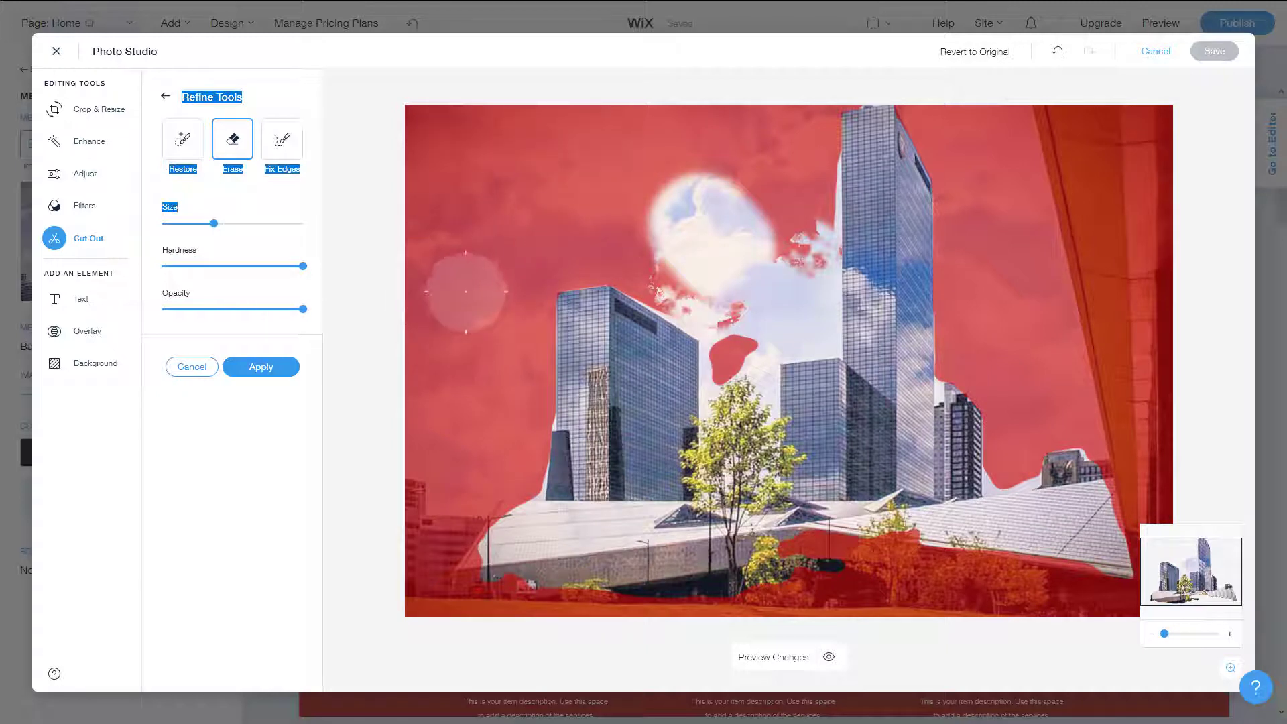
Erase the restored sky patch above the gap between the towers with a smaller, softer brush
left_click(196, 230)
left_click_drag(201, 230, 199, 230)
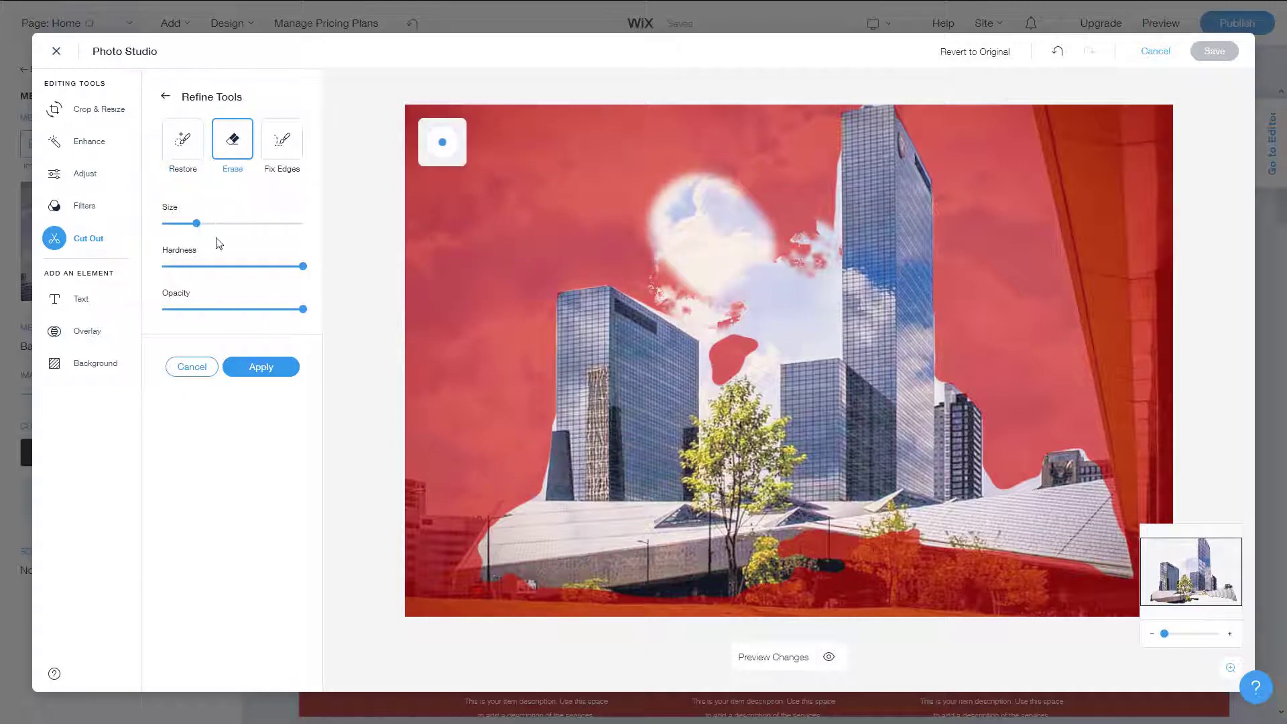
left_click_drag(254, 267, 245, 267)
mouse_move(664, 195)
left_mouse_down()
mouse_move(710, 254)
mouse_move(677, 201)
mouse_move(738, 221)
mouse_move(763, 256)
left_mouse_up()
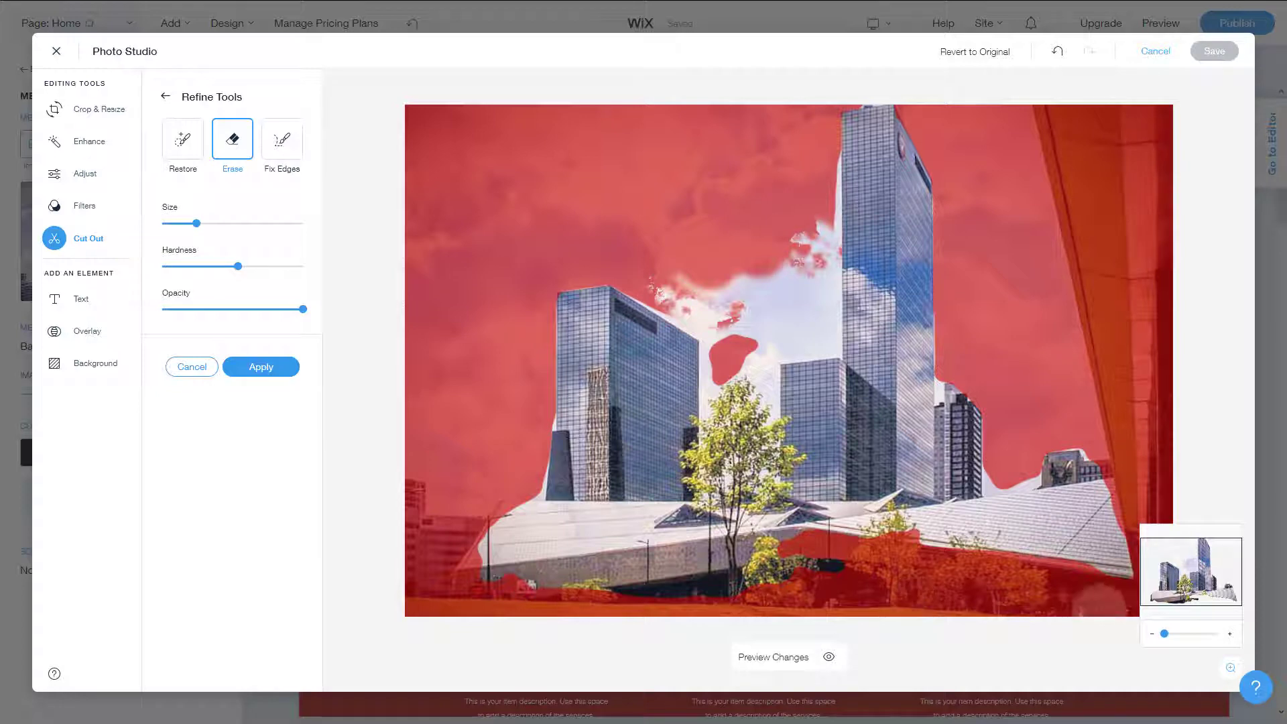
Erase the leftover sky between the two main towers, continuing down through the centre of the tree
left_click_drag(1167, 635, 1207, 634)
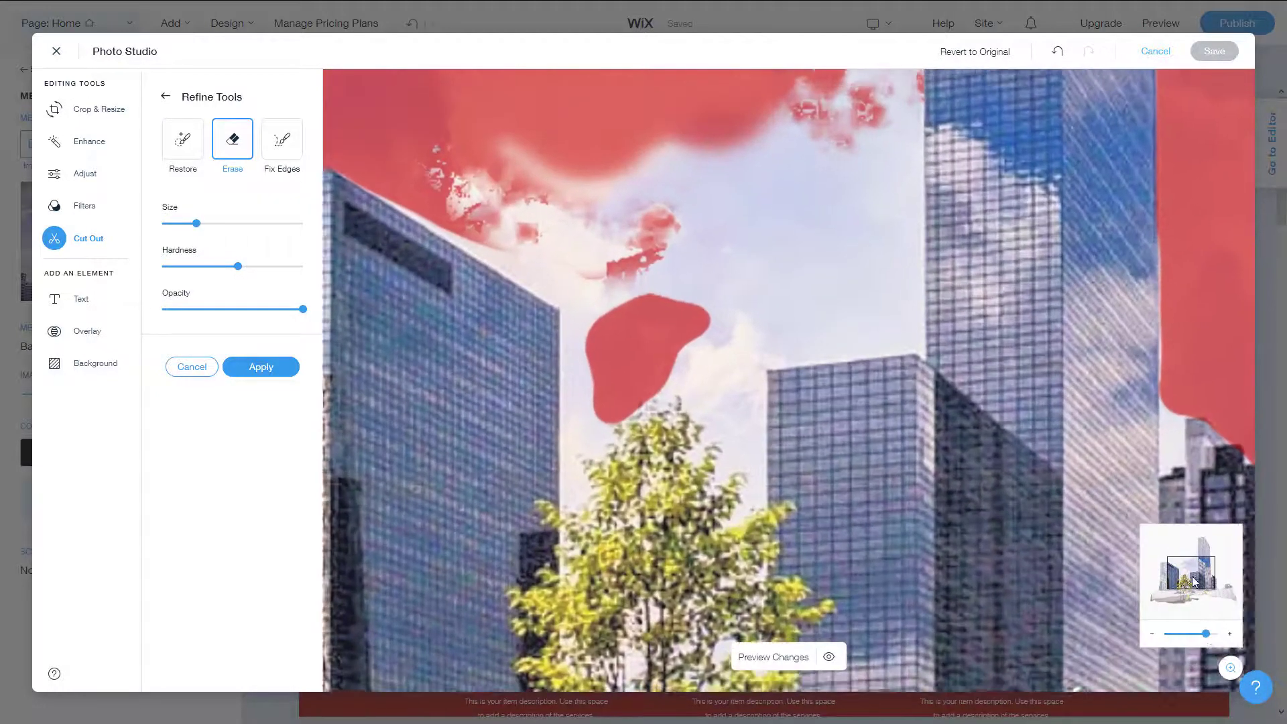
scroll(1075, 213, "up", 5)
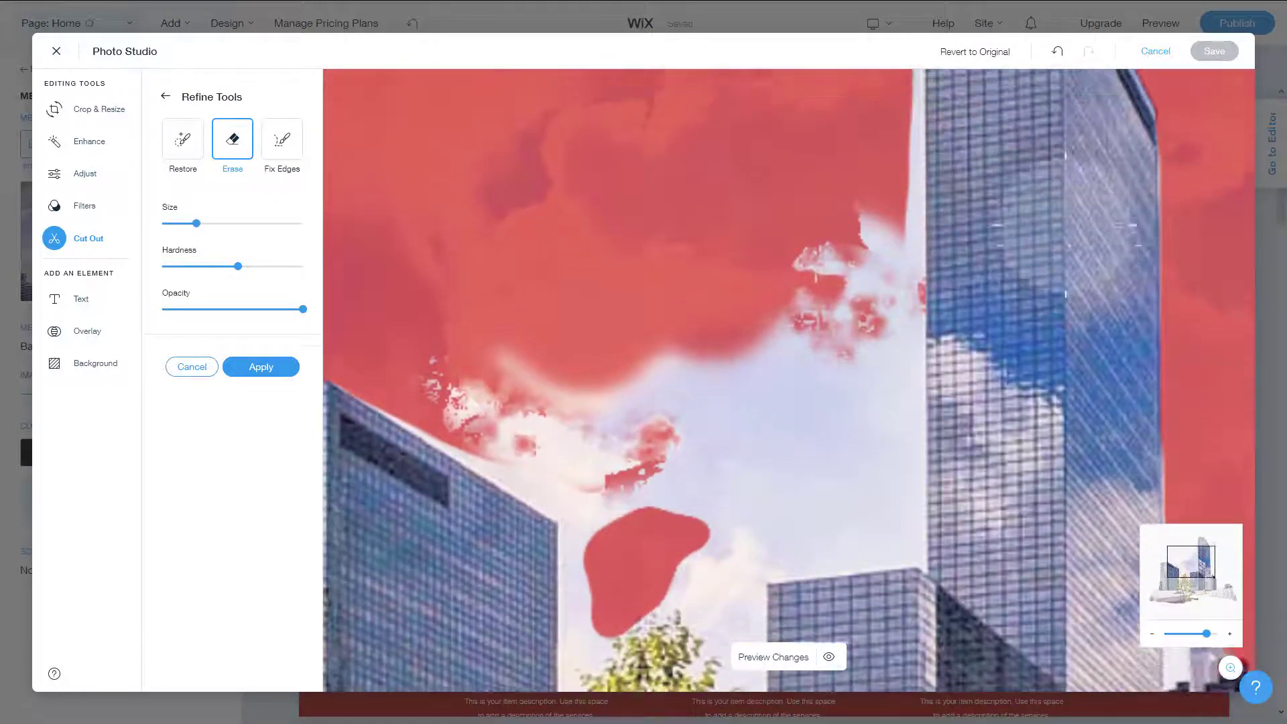
mouse_move(856, 122)
left_mouse_down()
mouse_move(853, 567)
mouse_move(656, 480)
mouse_move(632, 445)
mouse_move(416, 345)
mouse_move(540, 480)
mouse_move(422, 411)
mouse_move(584, 504)
mouse_move(712, 451)
left_mouse_up()
scroll(713, 451, "down", 3)
scroll(727, 368, "down", 3)
mouse_move(647, 259)
left_mouse_down()
mouse_move(646, 595)
mouse_move(694, 603)
mouse_move(683, 278)
mouse_move(742, 208)
left_mouse_up()
scroll(758, 168, "down", 2)
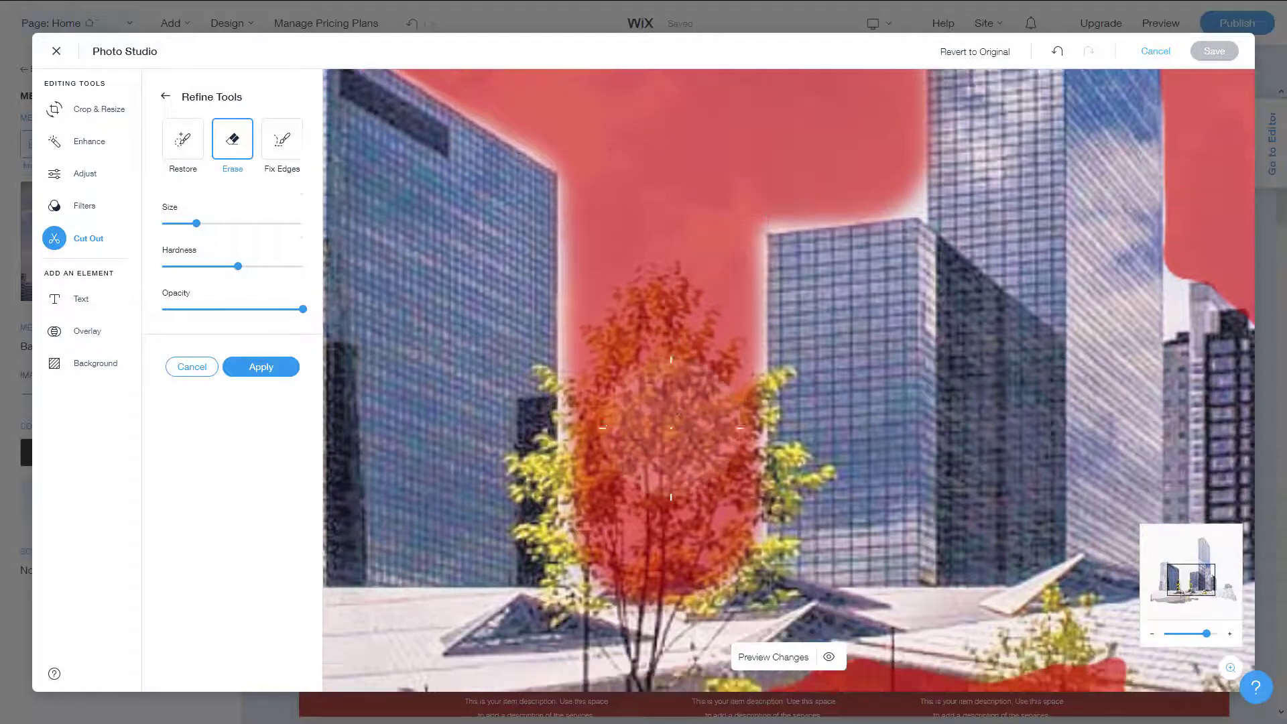
Erase the leftover sky beside the small dark tower, then fine spots along the building edges, reducing the eraser to minimum size
scroll(672, 425, "down", 3)
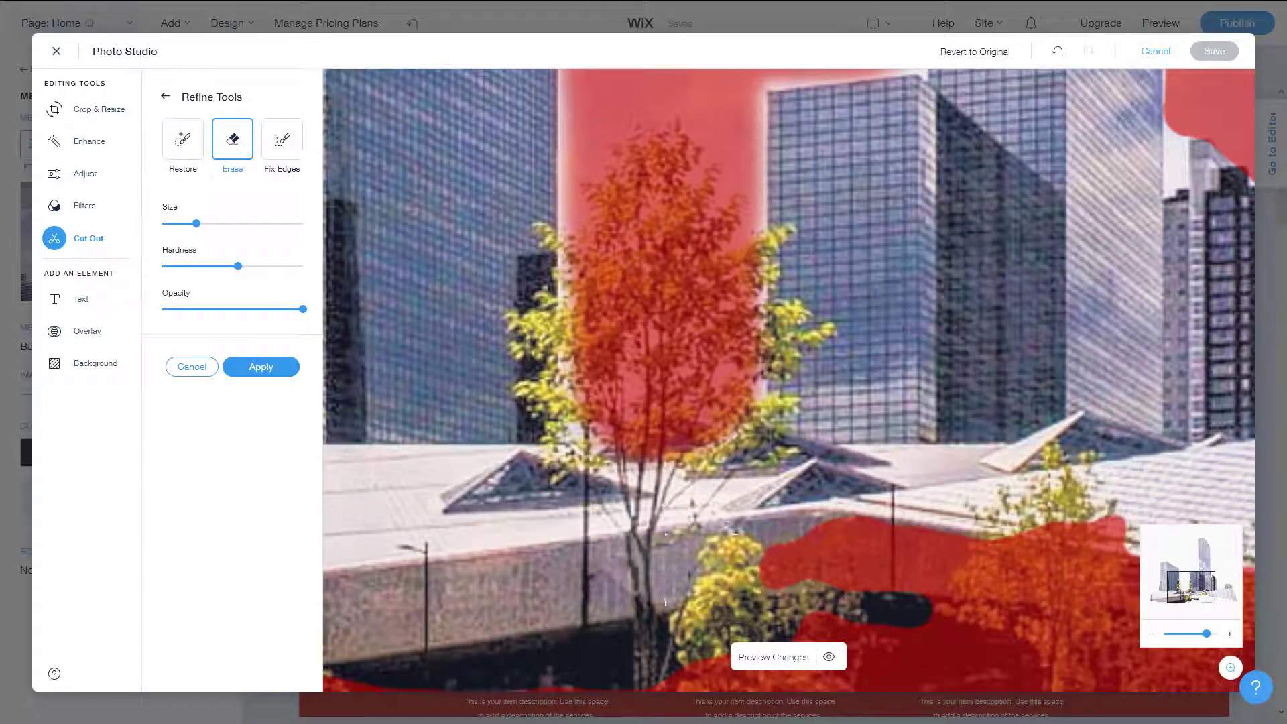
left_click(1192, 634)
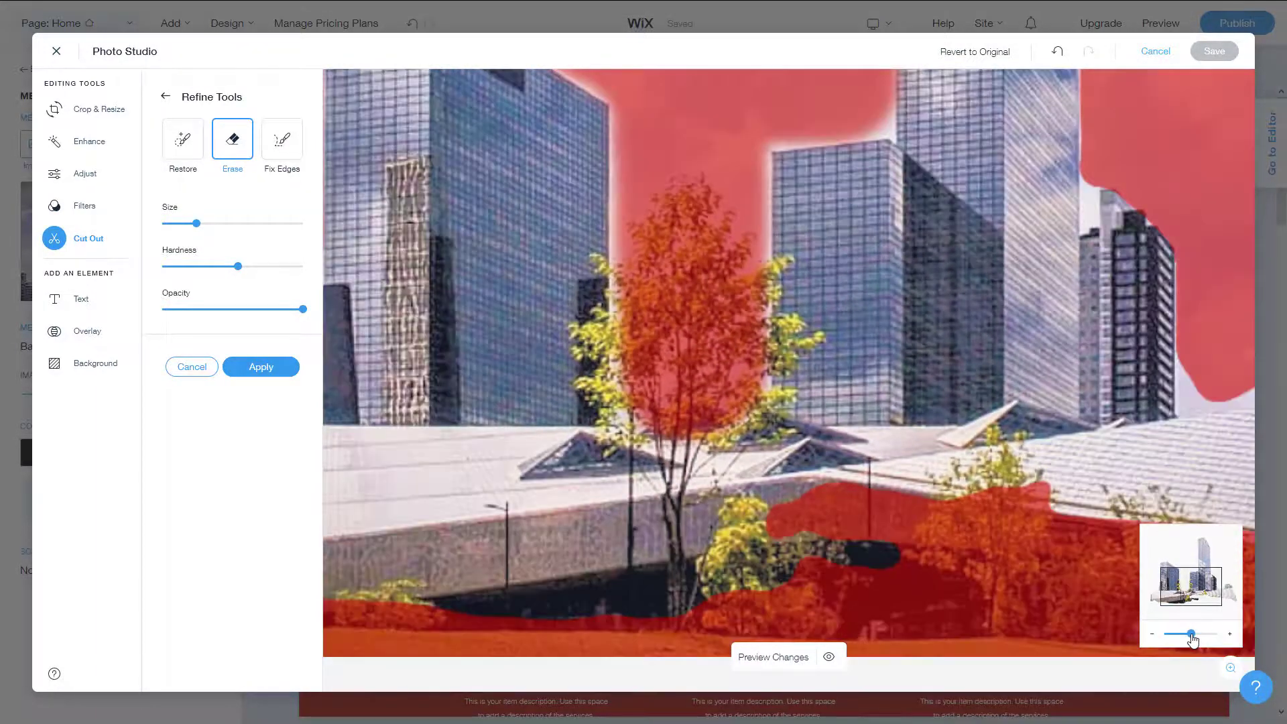
left_click_drag(1191, 634, 1188, 634)
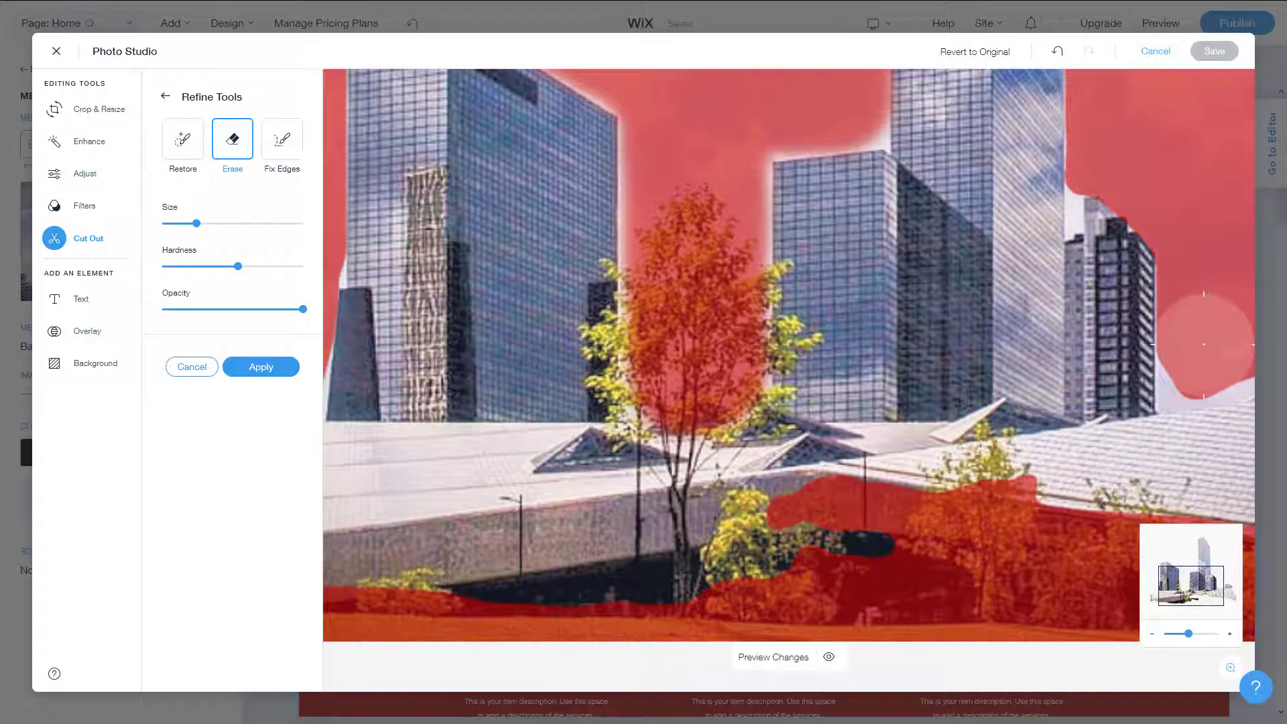
left_click_drag(194, 224, 175, 224)
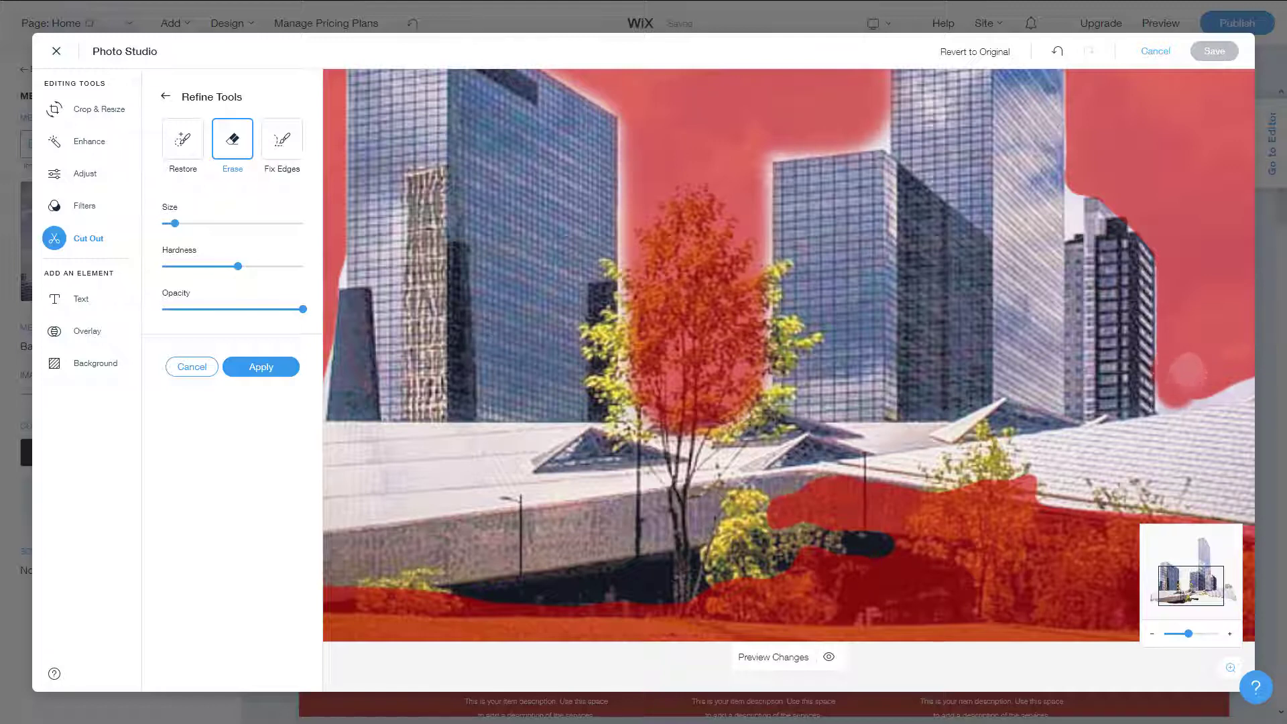
left_click_drag(175, 223, 164, 223)
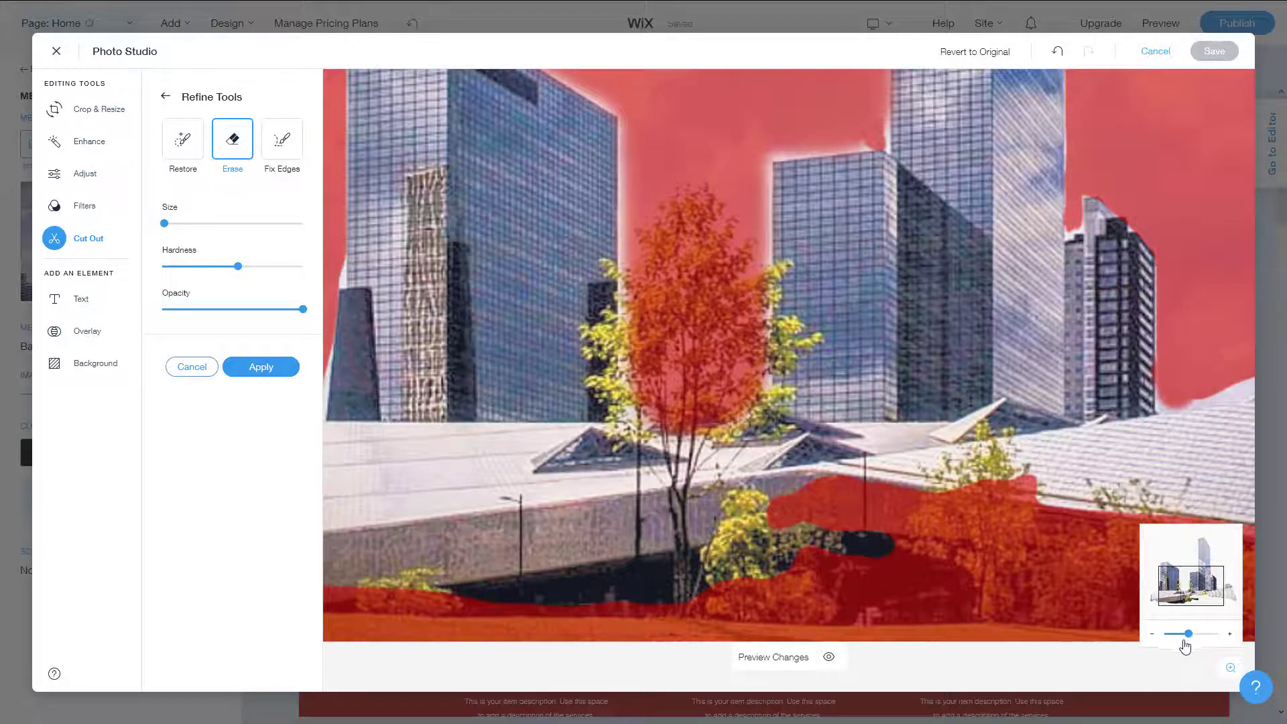
Erase the low white building and the ground below the towers with an enlarged eraser brush
left_click_drag(1190, 634, 1163, 634)
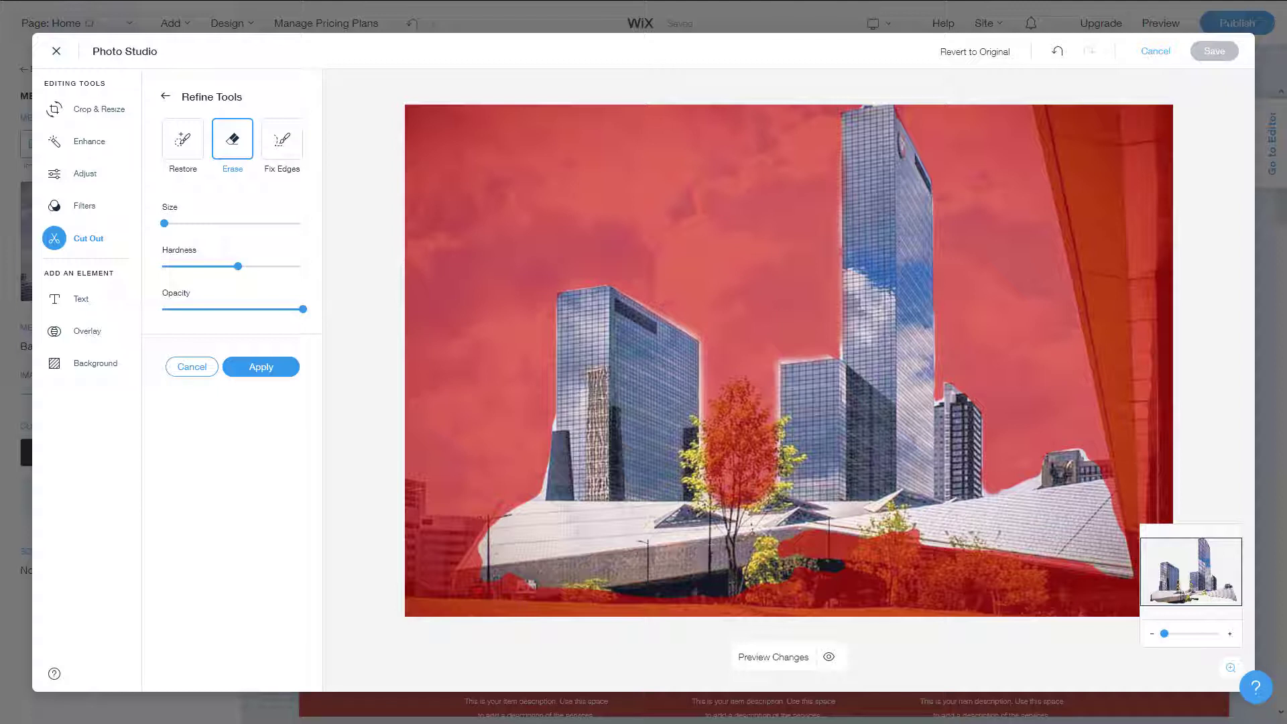
left_click_drag(173, 230, 220, 230)
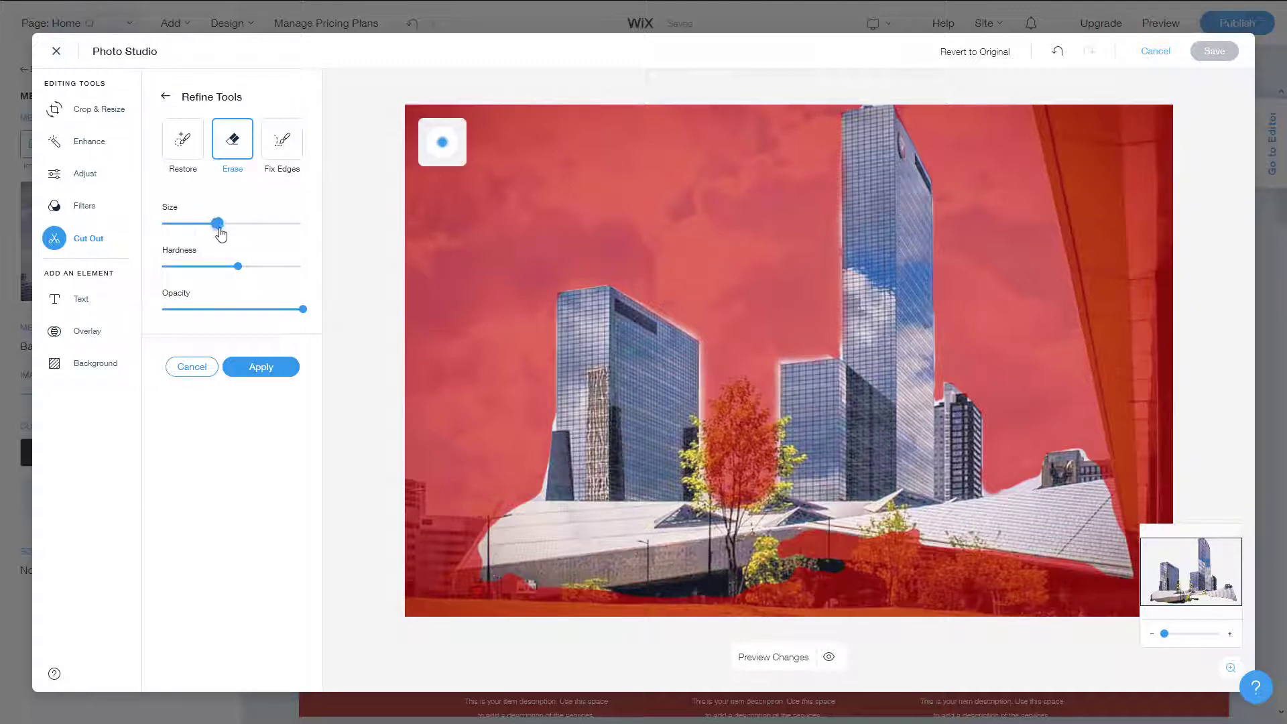
mouse_move(483, 539)
left_mouse_down()
mouse_move(781, 553)
mouse_move(1177, 540)
left_mouse_up()
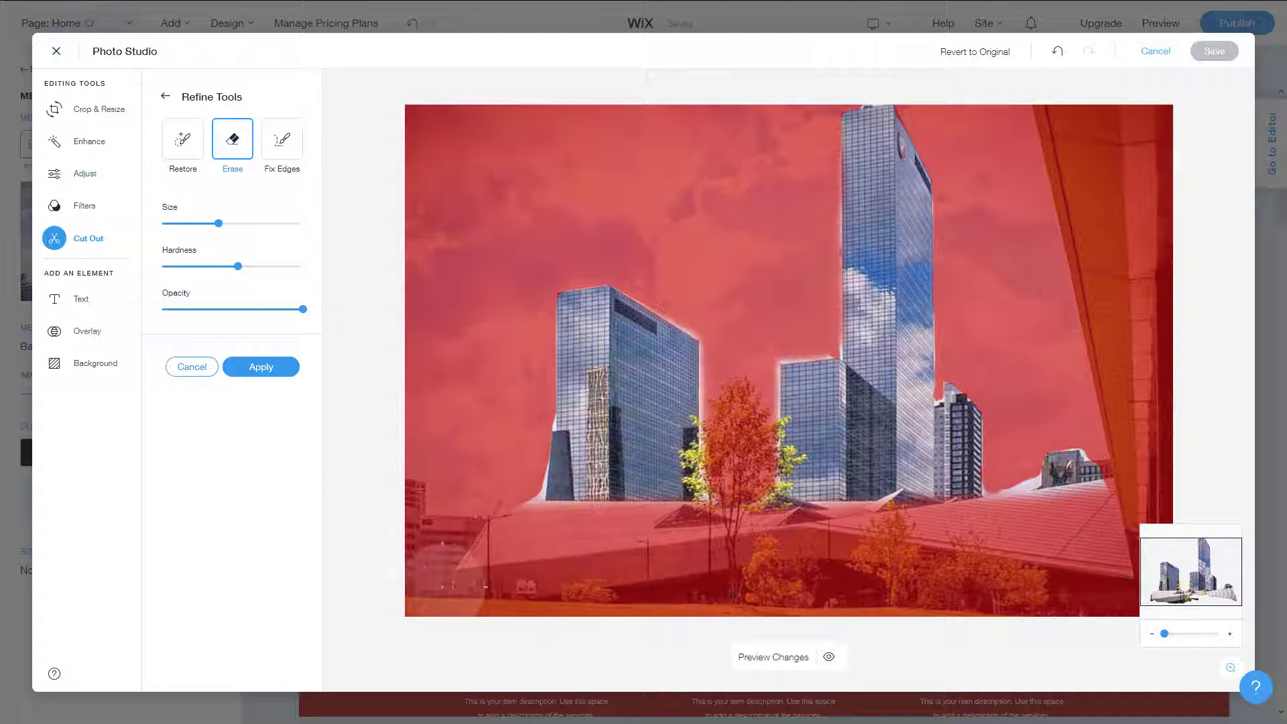
mouse_move(1043, 530)
left_mouse_down()
mouse_move(1076, 472)
mouse_move(1107, 484)
left_mouse_up()
Fix the cut-out edges around the lower outer corner of the shorter glass tower
left_click(282, 140)
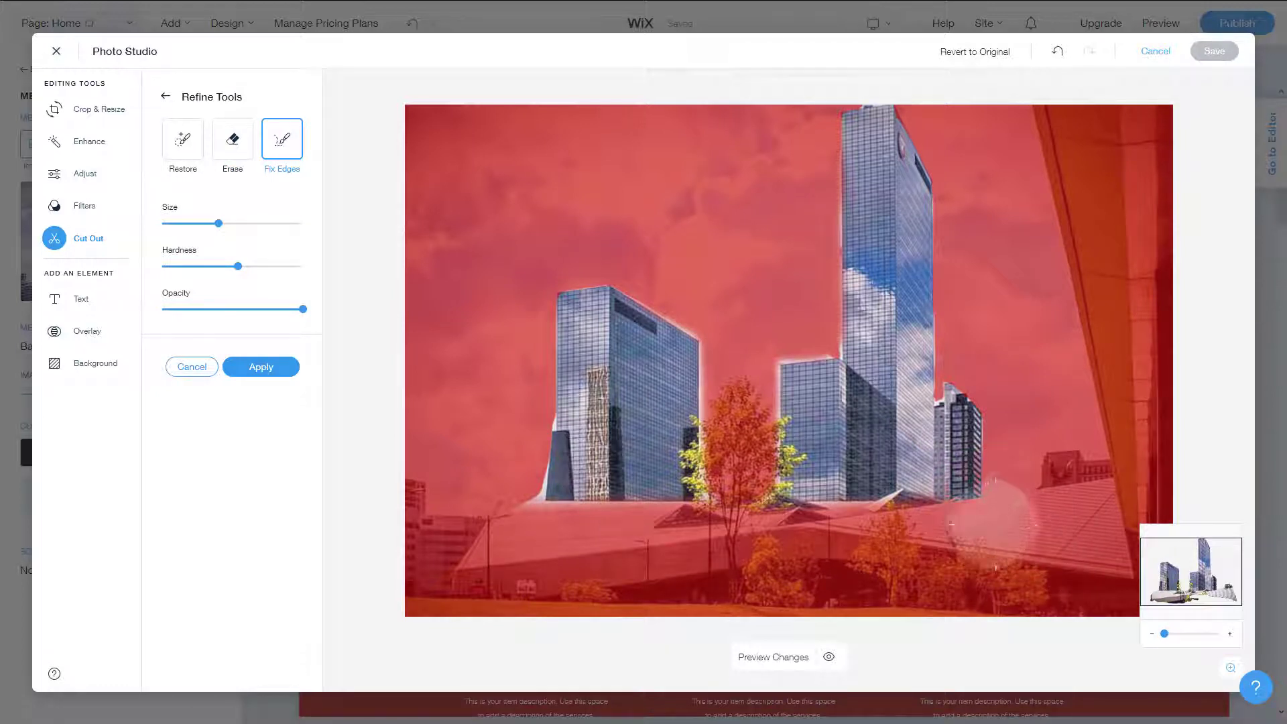
left_click_drag(554, 516, 546, 489)
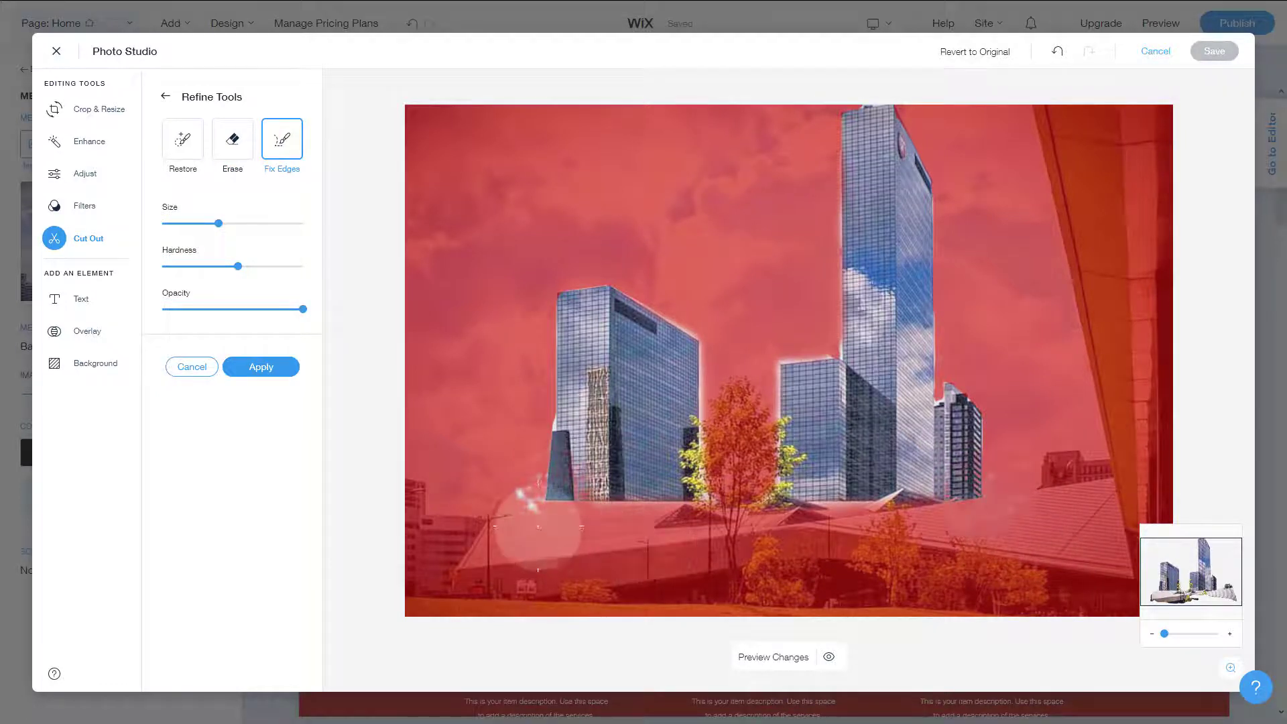
left_click(550, 444)
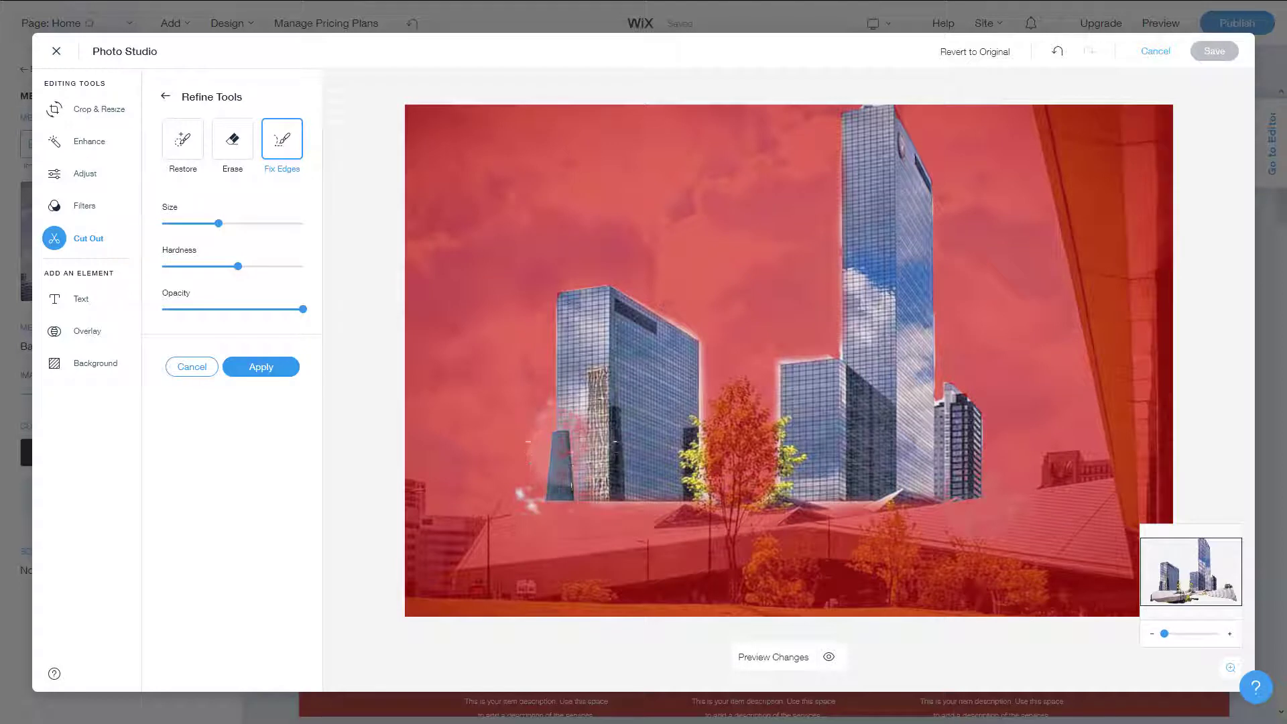
Fix the edges over the tree between the towers to bring its foliage back into the cut-out
left_click_drag(731, 453, 721, 467)
left_click(730, 385)
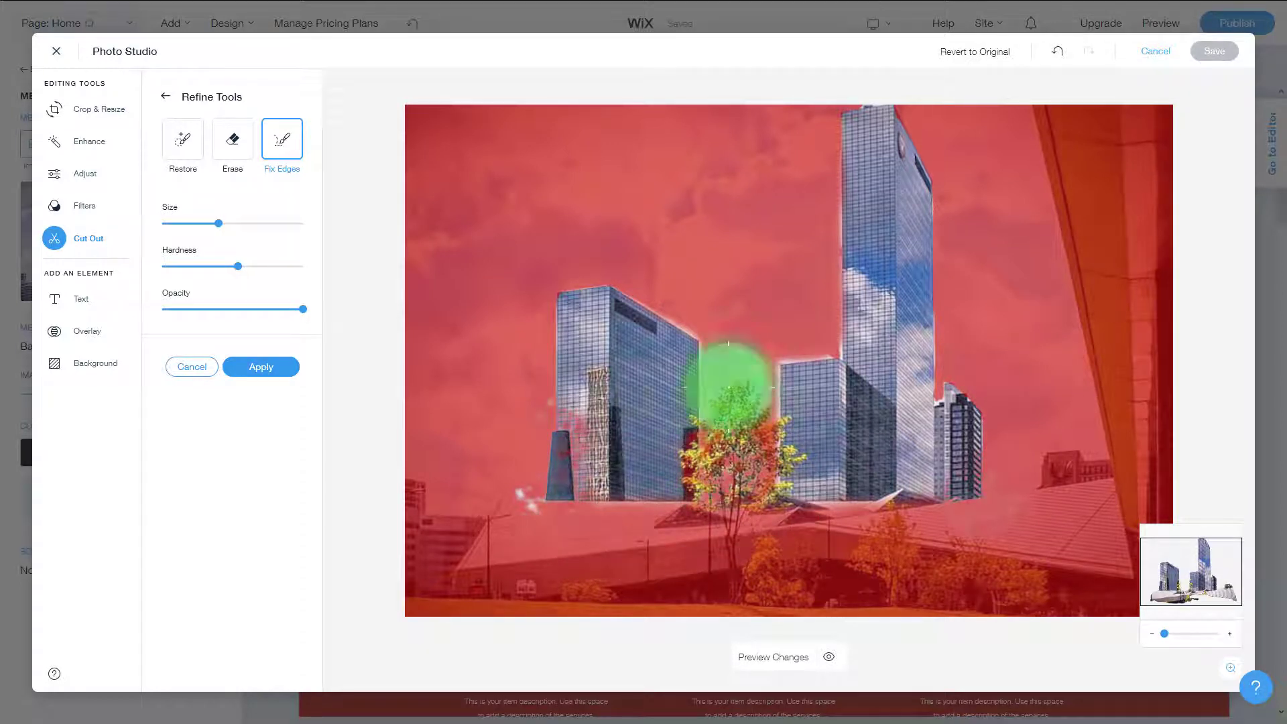
left_click(736, 445)
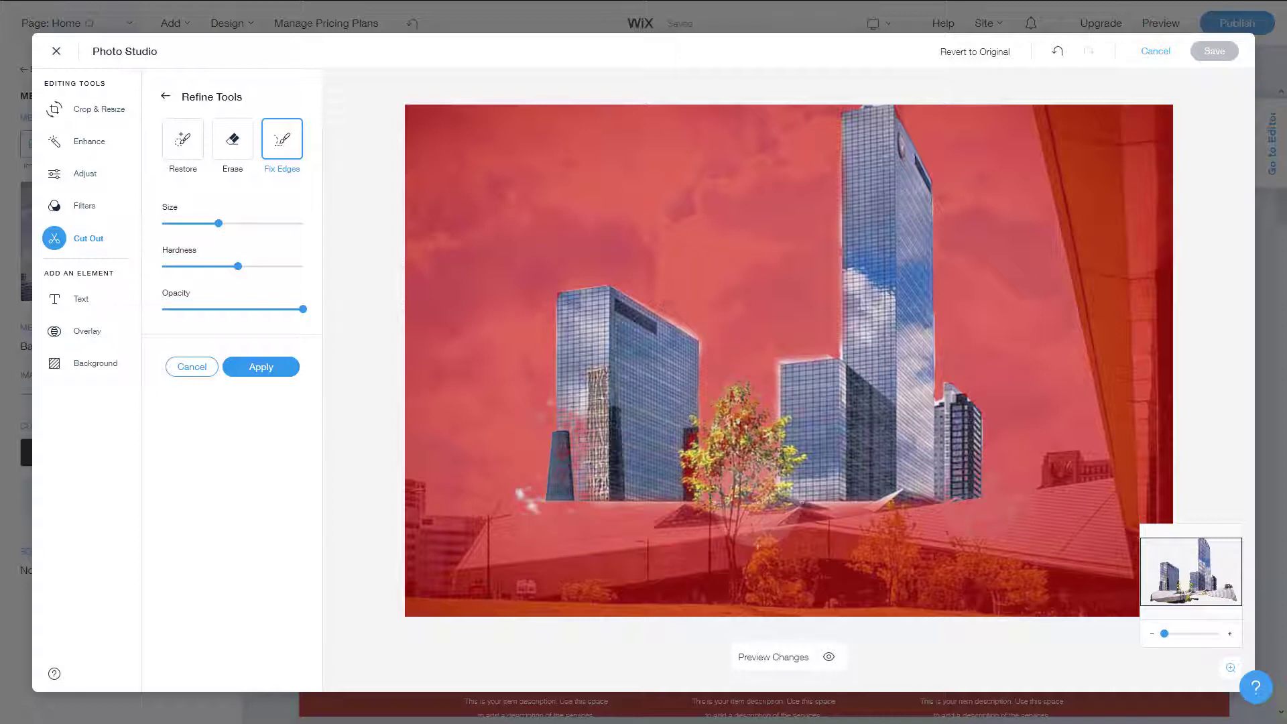
Fix the cut-out edges along the shorter glass tower's roof, the low block's roof and the tall tower's outer side
left_click(698, 357)
left_click(666, 320)
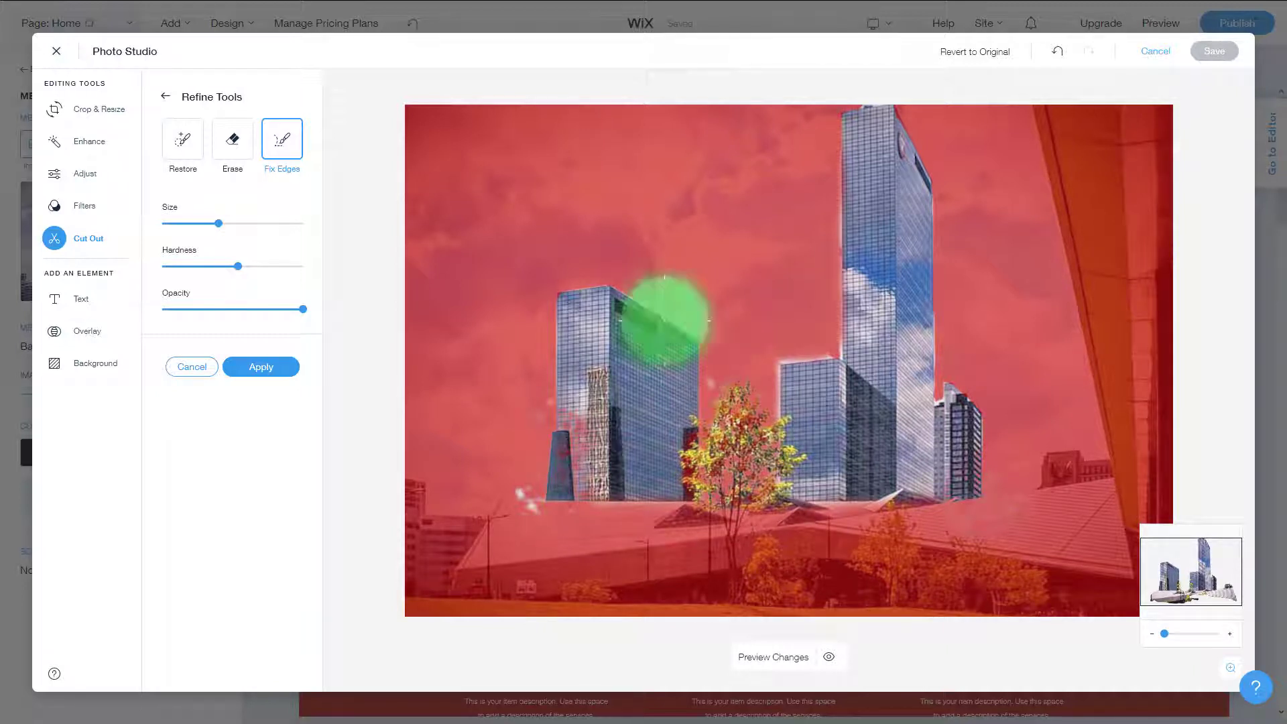
left_click(781, 429)
left_click(826, 335)
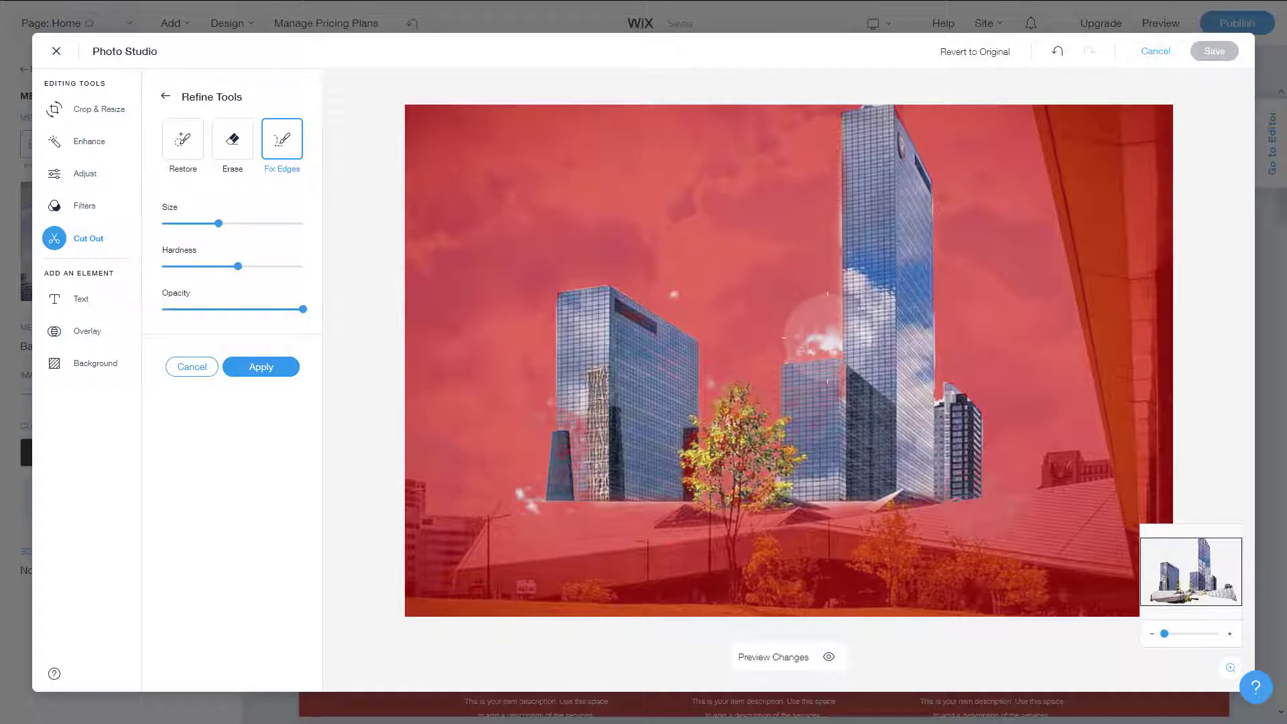
left_click_drag(882, 270, 831, 264)
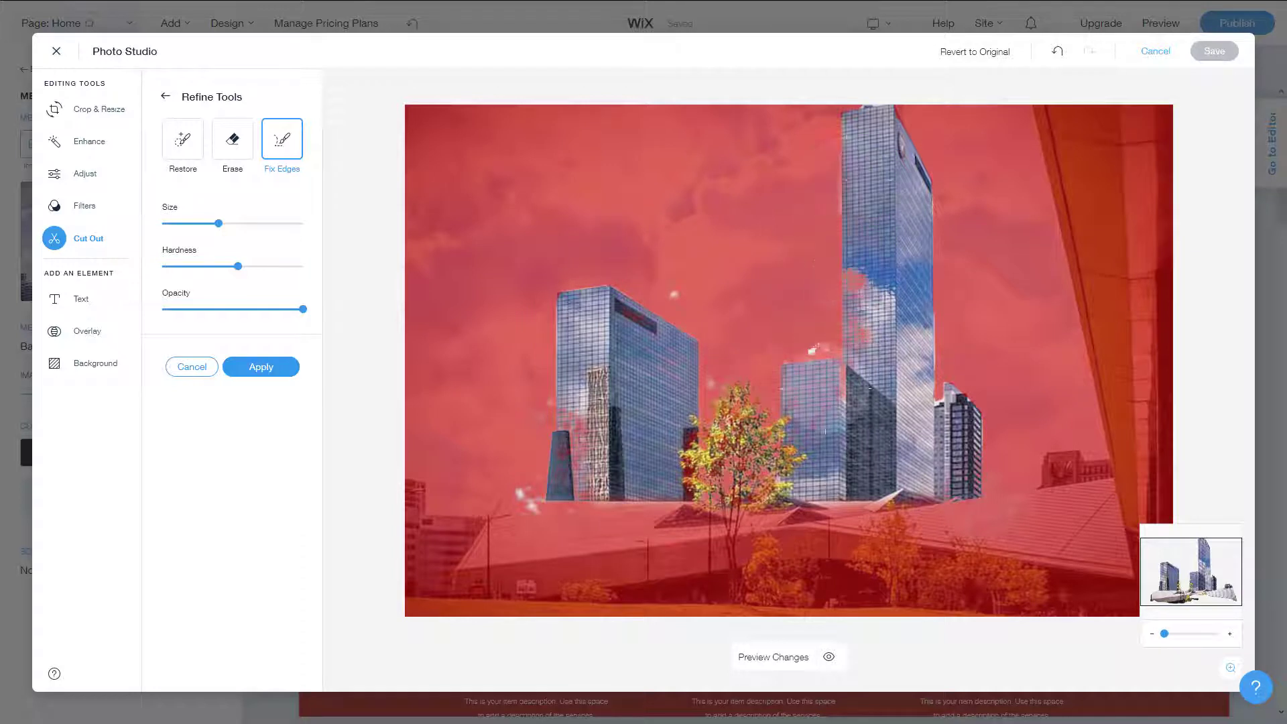
Restore the missing facade areas of the tall and shorter glass towers with a smaller Restore brush, undoing strokes that spill into the sky
left_click(182, 139)
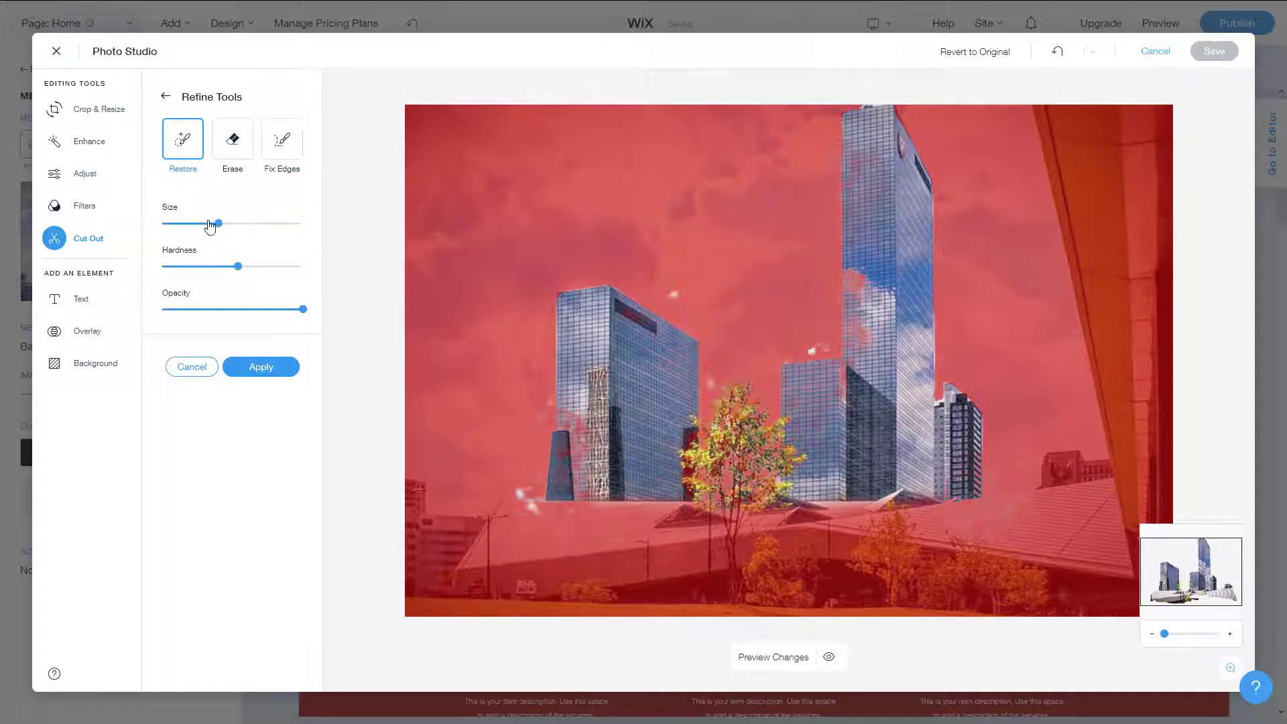
left_click_drag(215, 227, 185, 223)
mouse_move(867, 219)
left_mouse_down()
mouse_move(874, 317)
mouse_move(856, 268)
left_mouse_up()
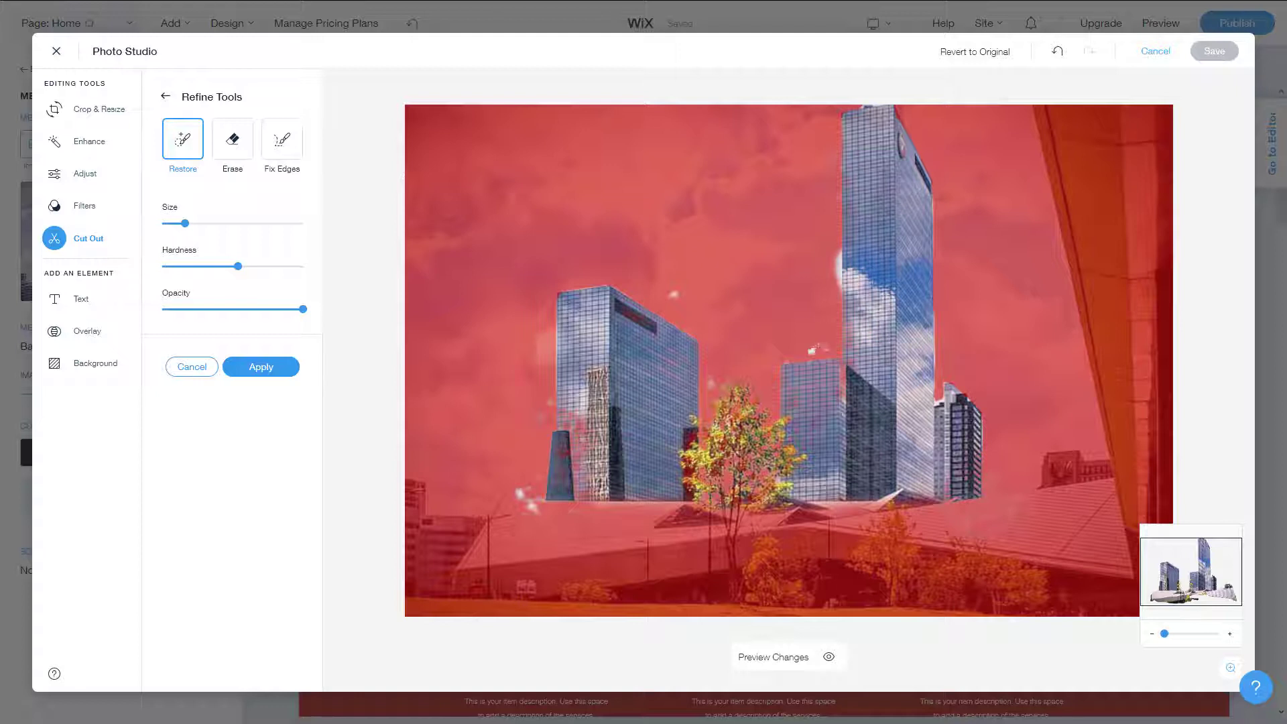
left_click(1060, 53)
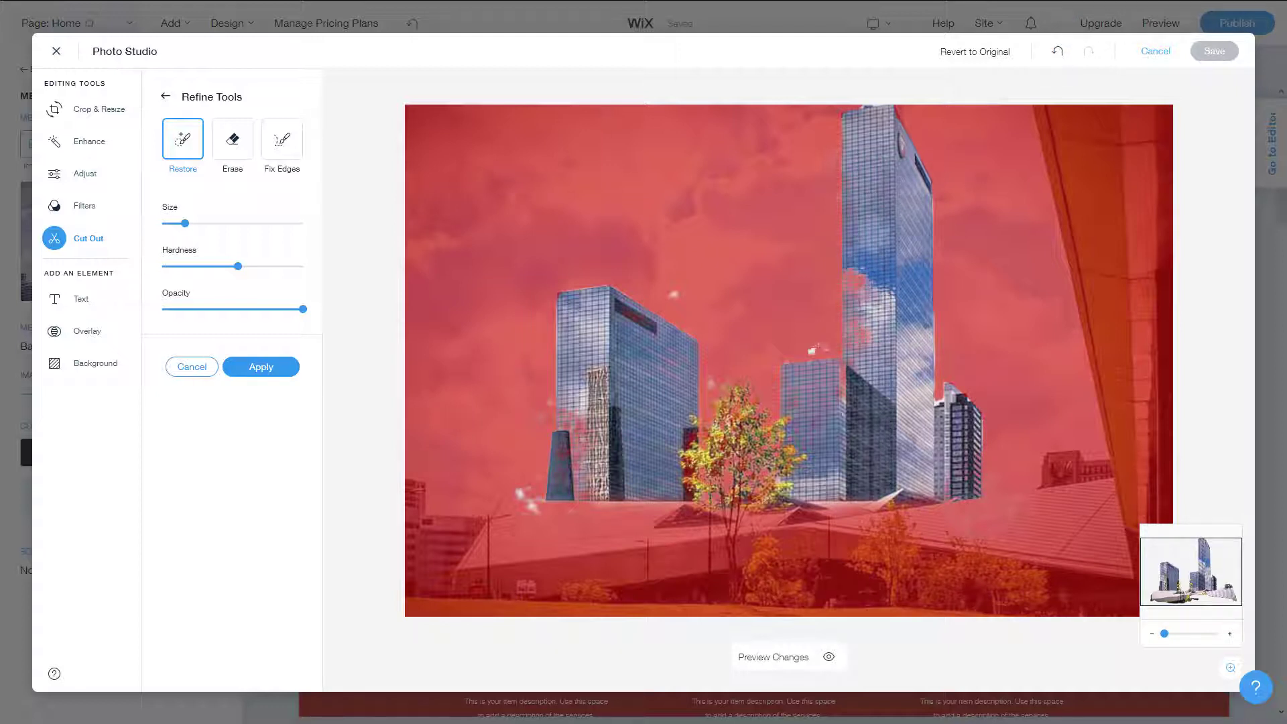
left_click_drag(865, 314, 844, 259)
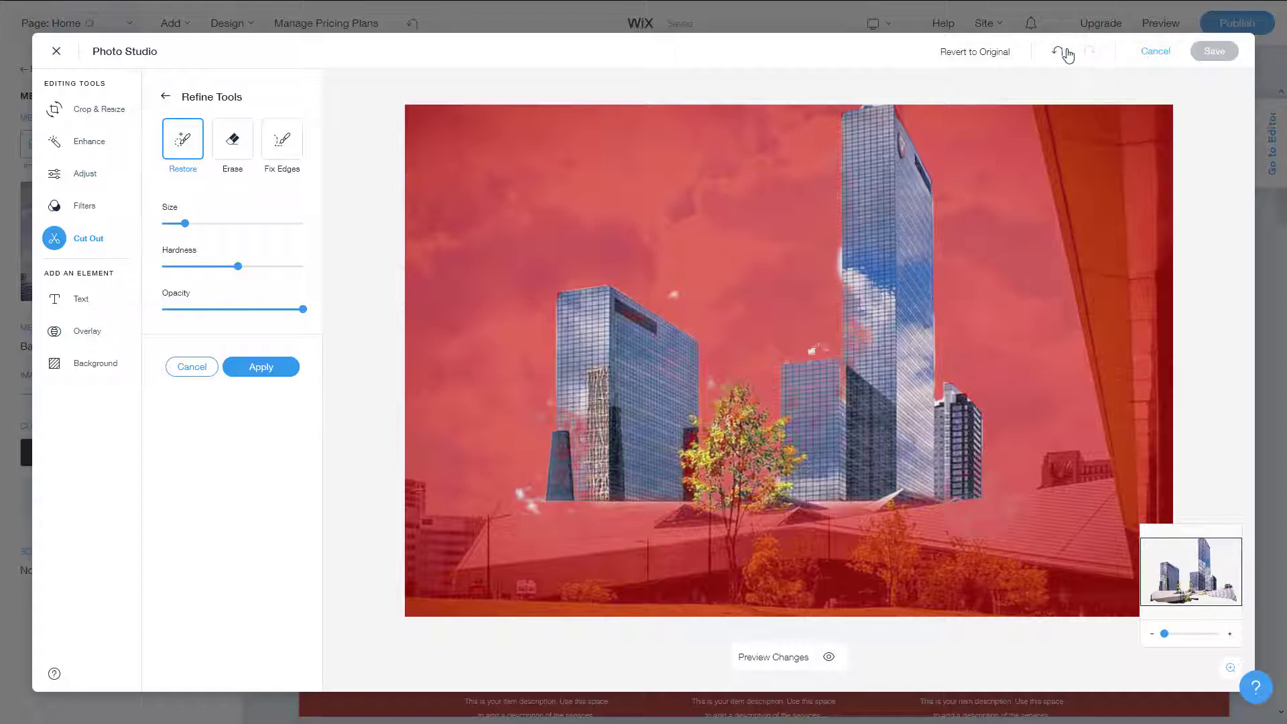
left_click_drag(856, 271, 860, 297)
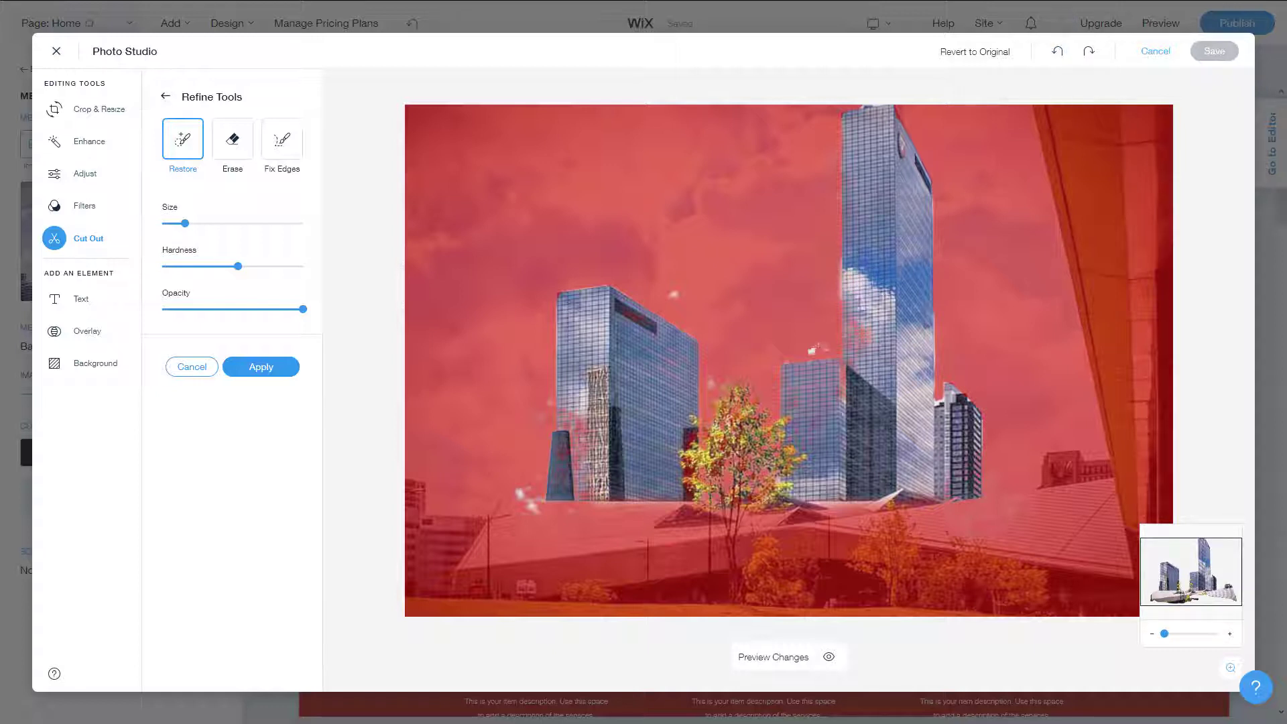
left_click(1060, 52)
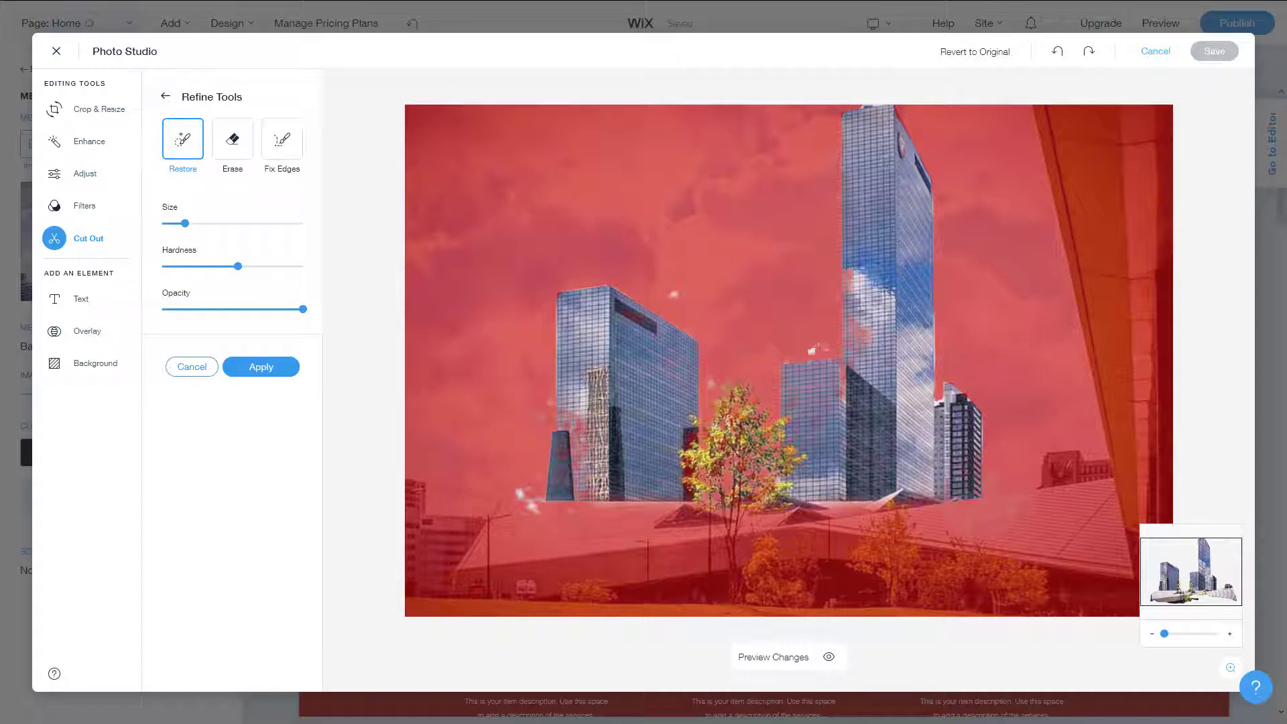
left_click_drag(866, 260, 871, 349)
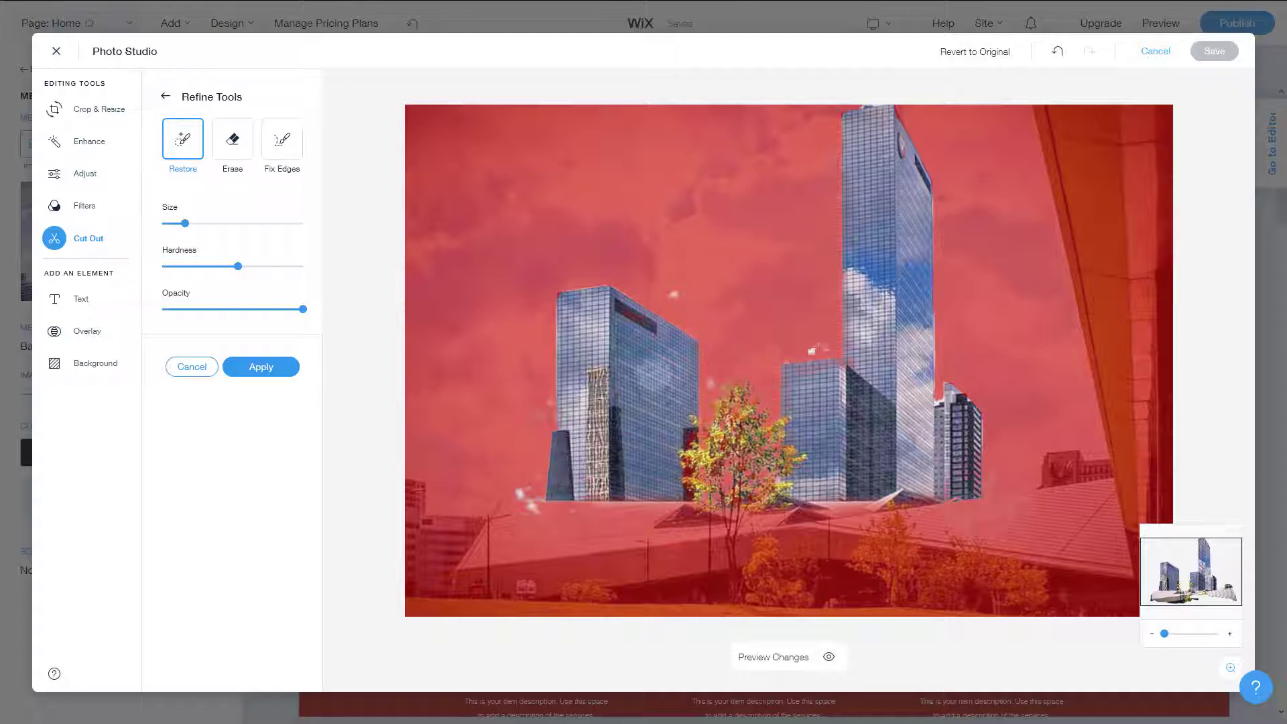
Erase the leftover specks of sky around the towers and above the tree, and apply the refined cut-out
left_click(246, 138)
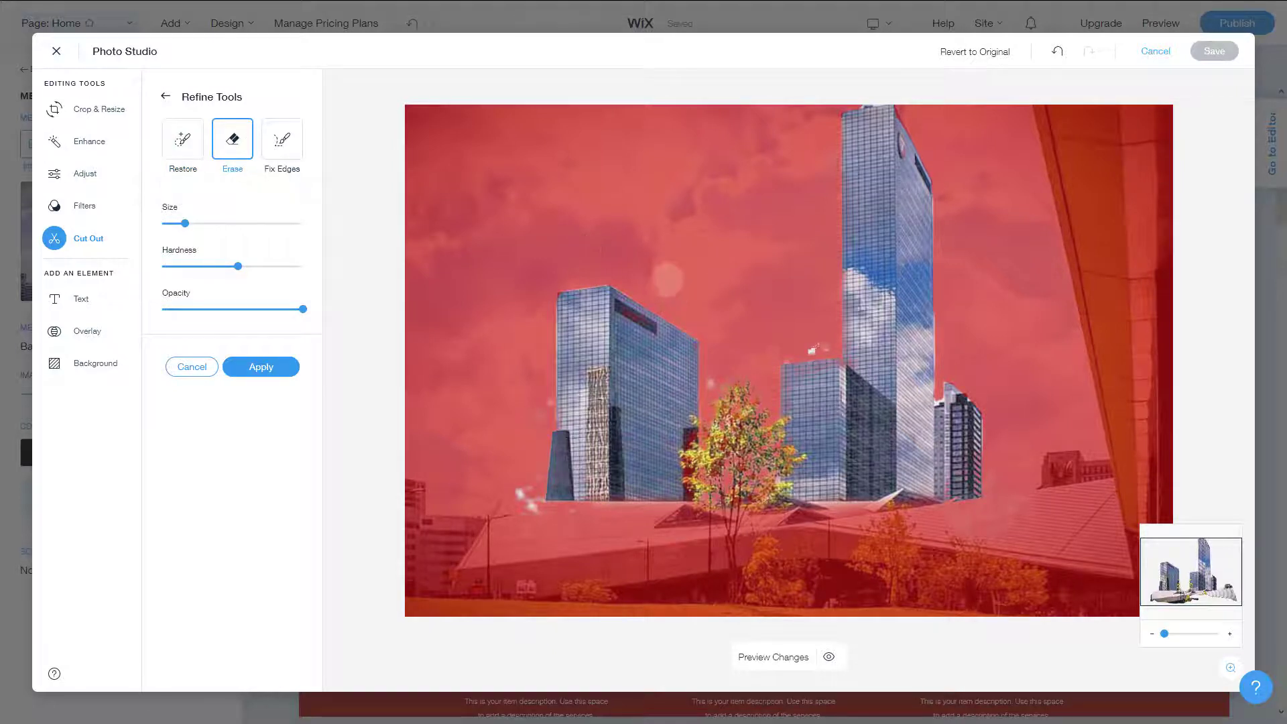
left_click_drag(534, 510, 521, 504)
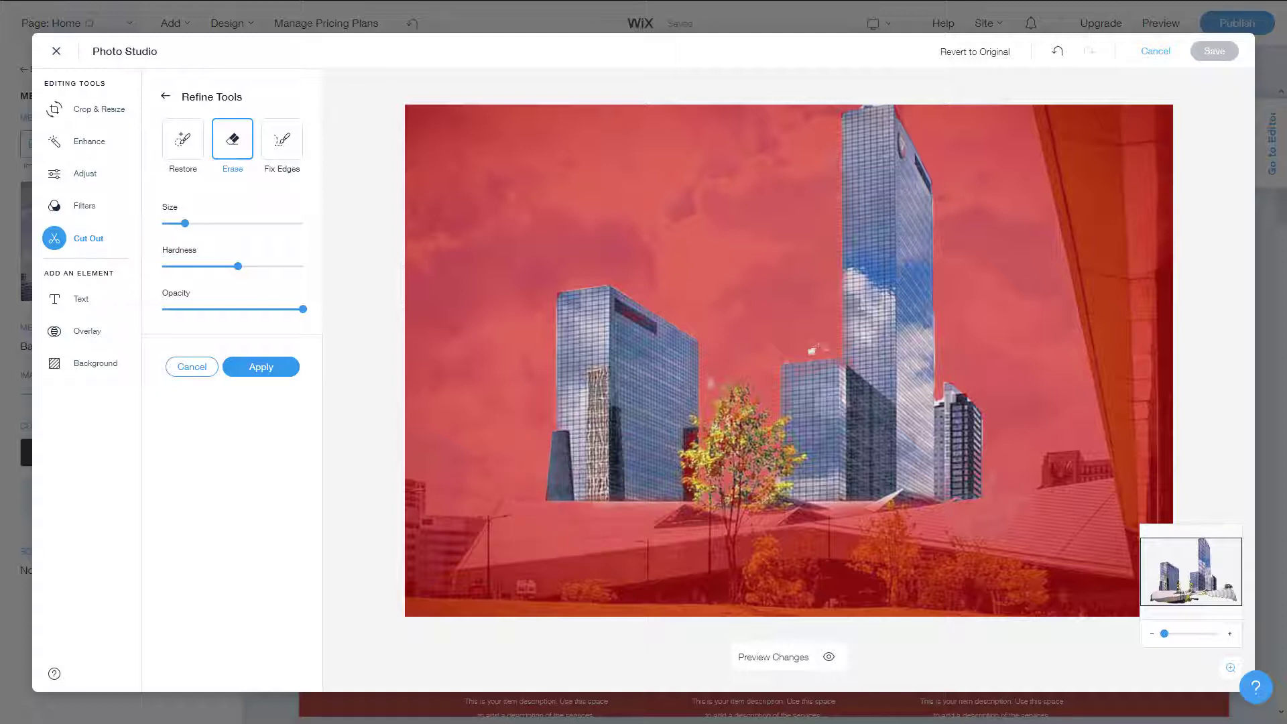
left_click_drag(818, 352, 798, 345)
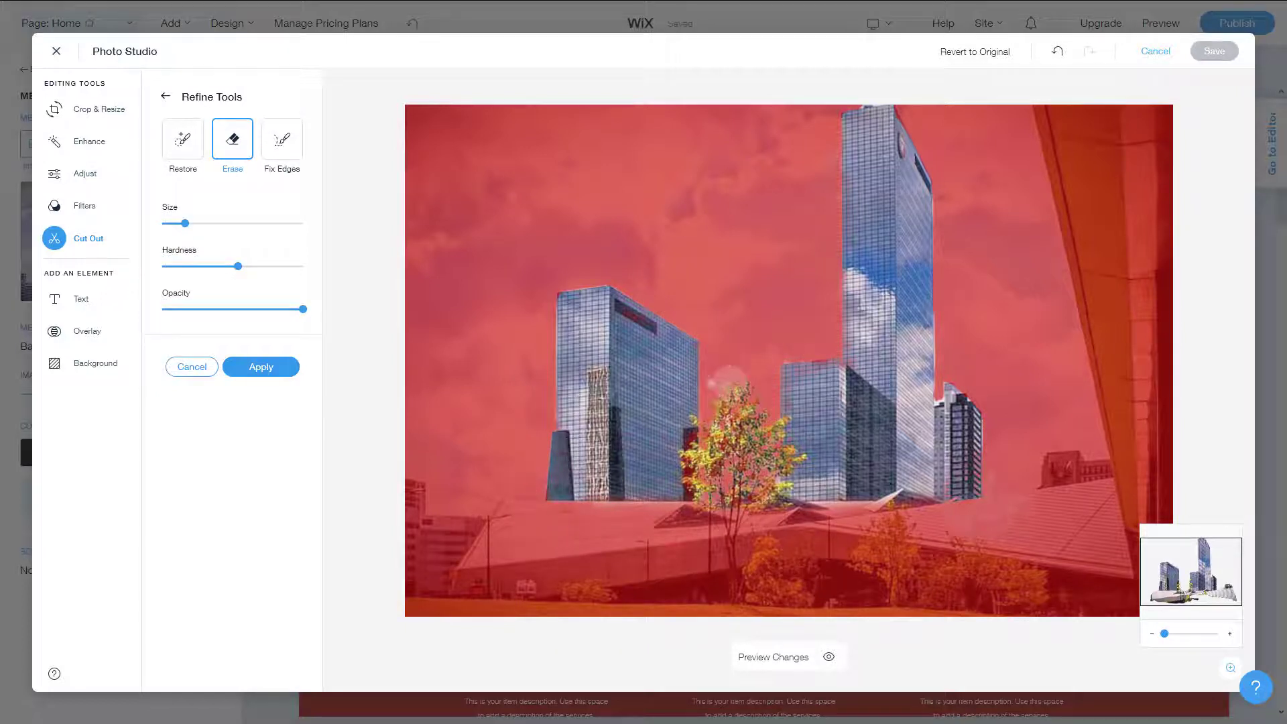
left_click(182, 139)
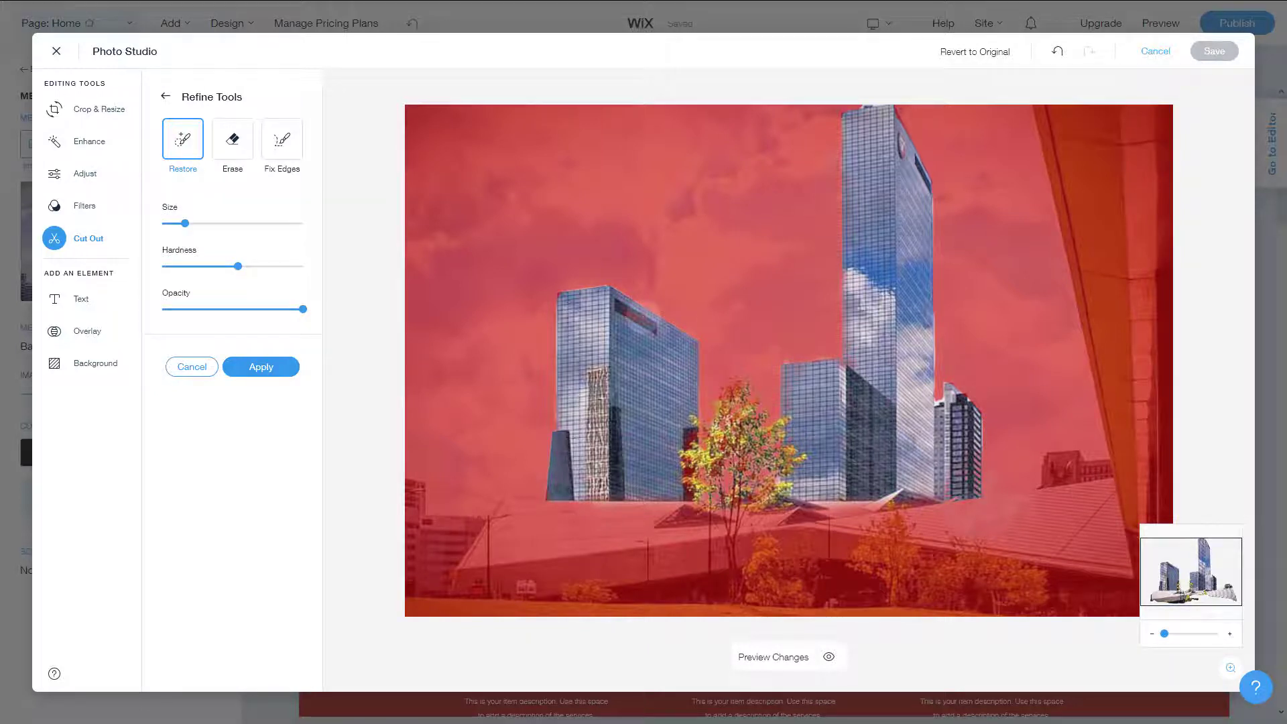
left_click(266, 373)
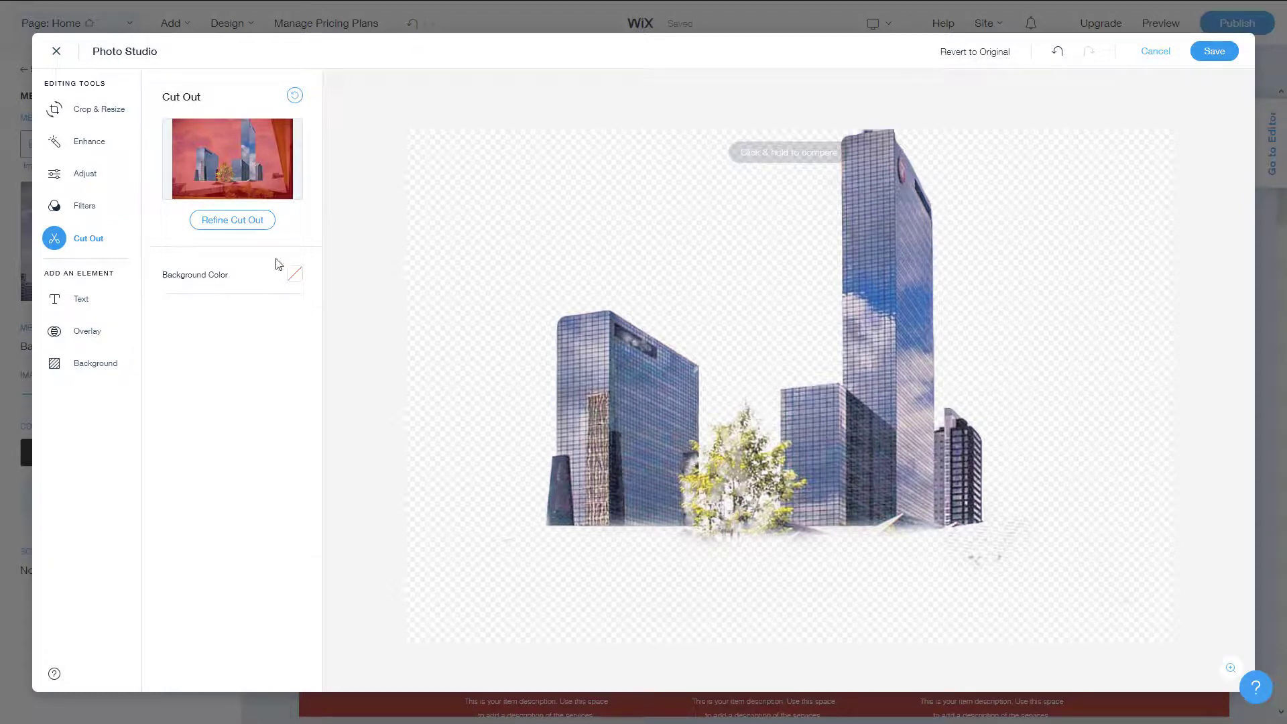
Try yellow and black as the cut-out's background colour, settle on light blue, and apply the cut-out refinement again
left_click(292, 276)
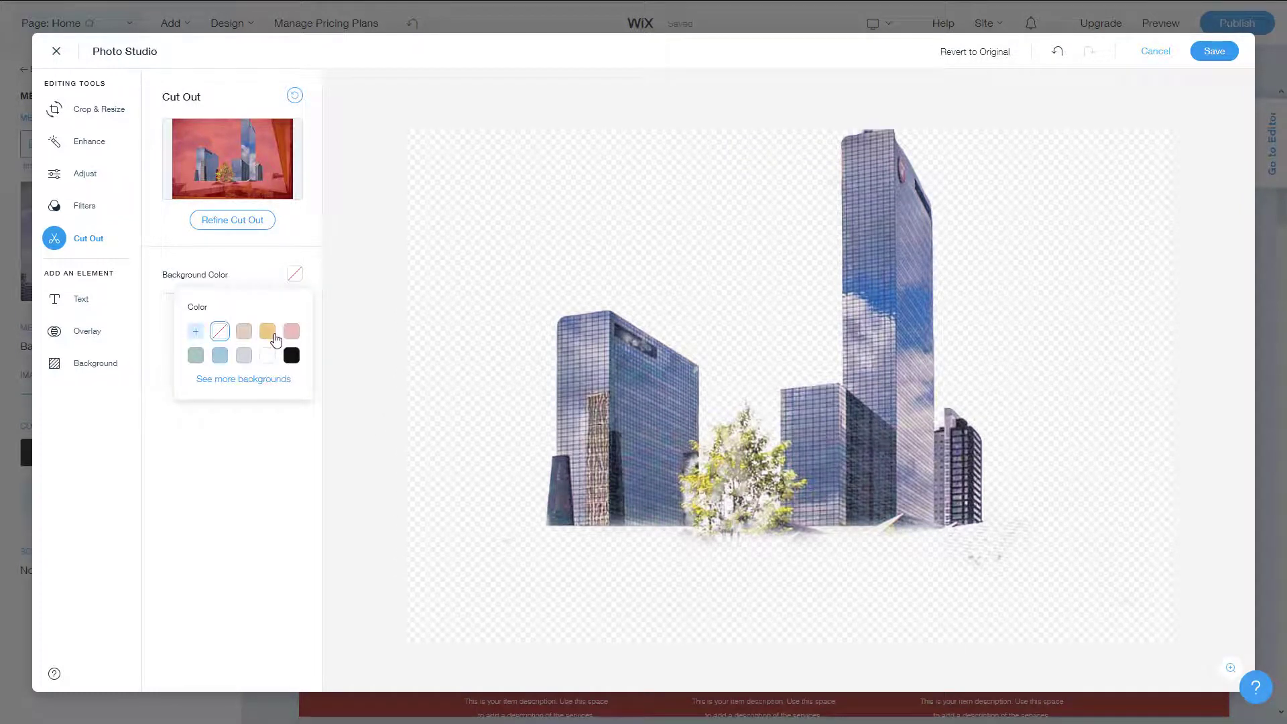
left_click(274, 335)
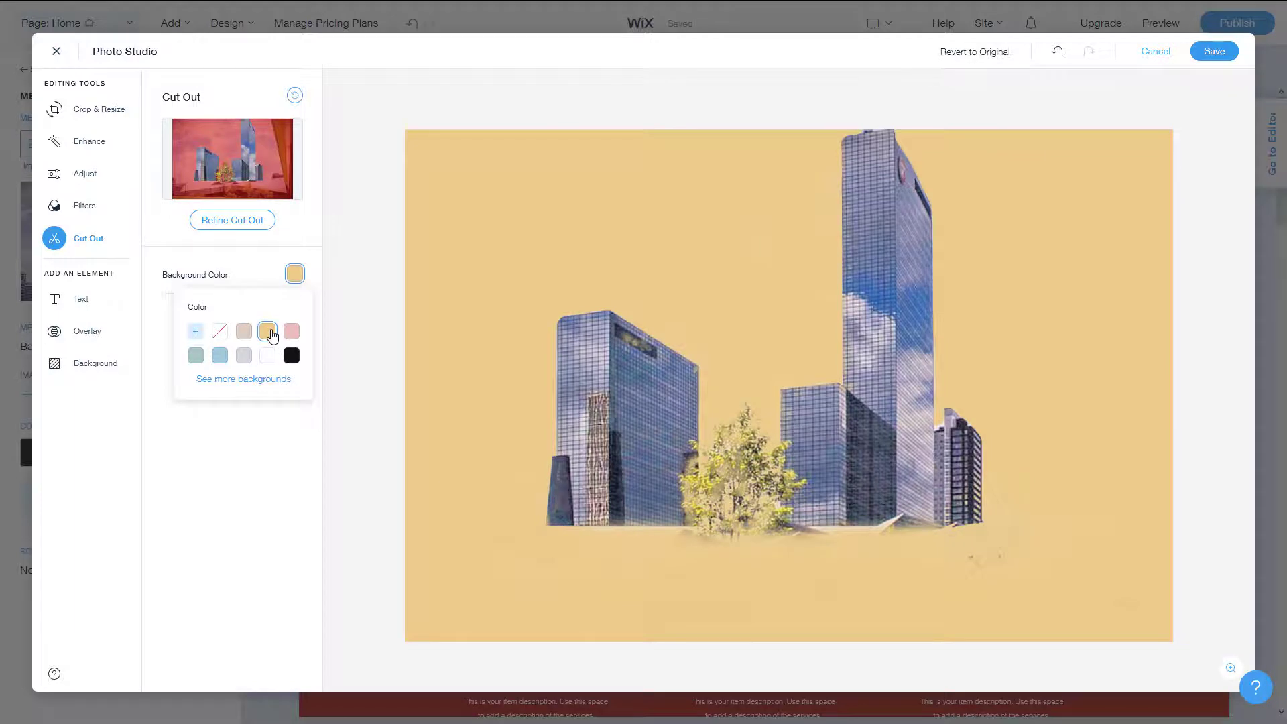
left_click(219, 358)
left_click(293, 356)
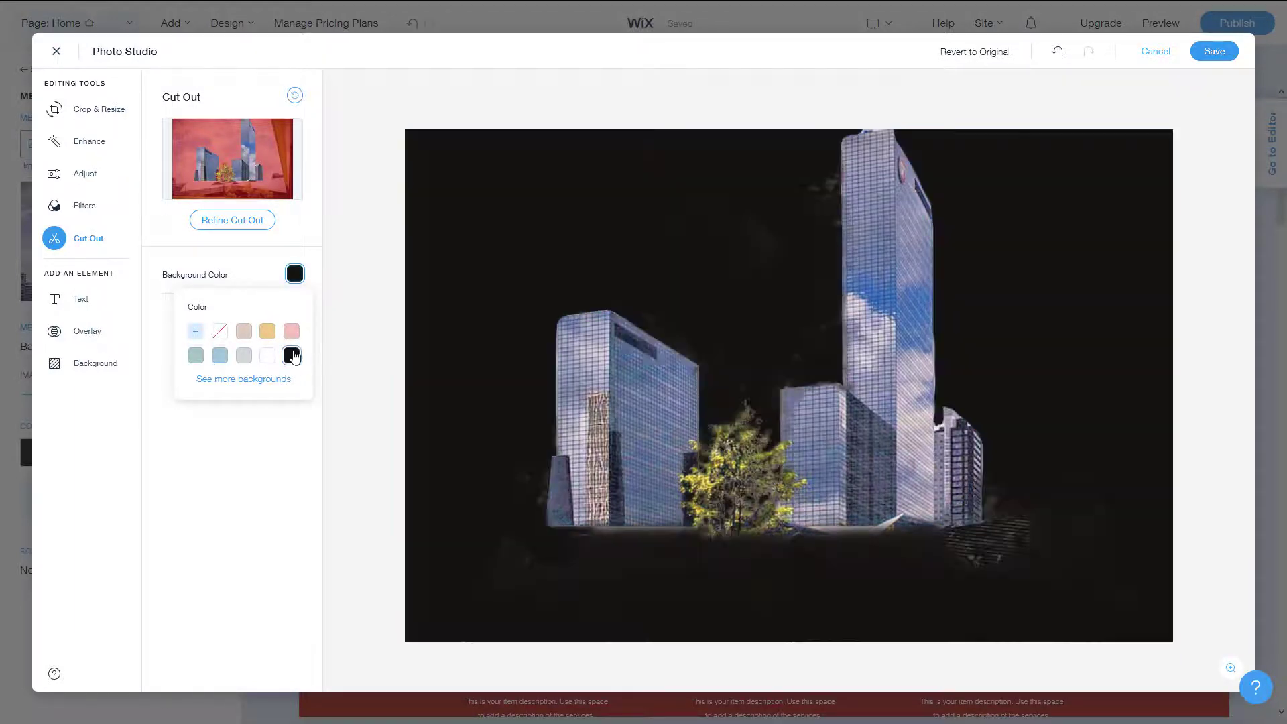
left_click(220, 358)
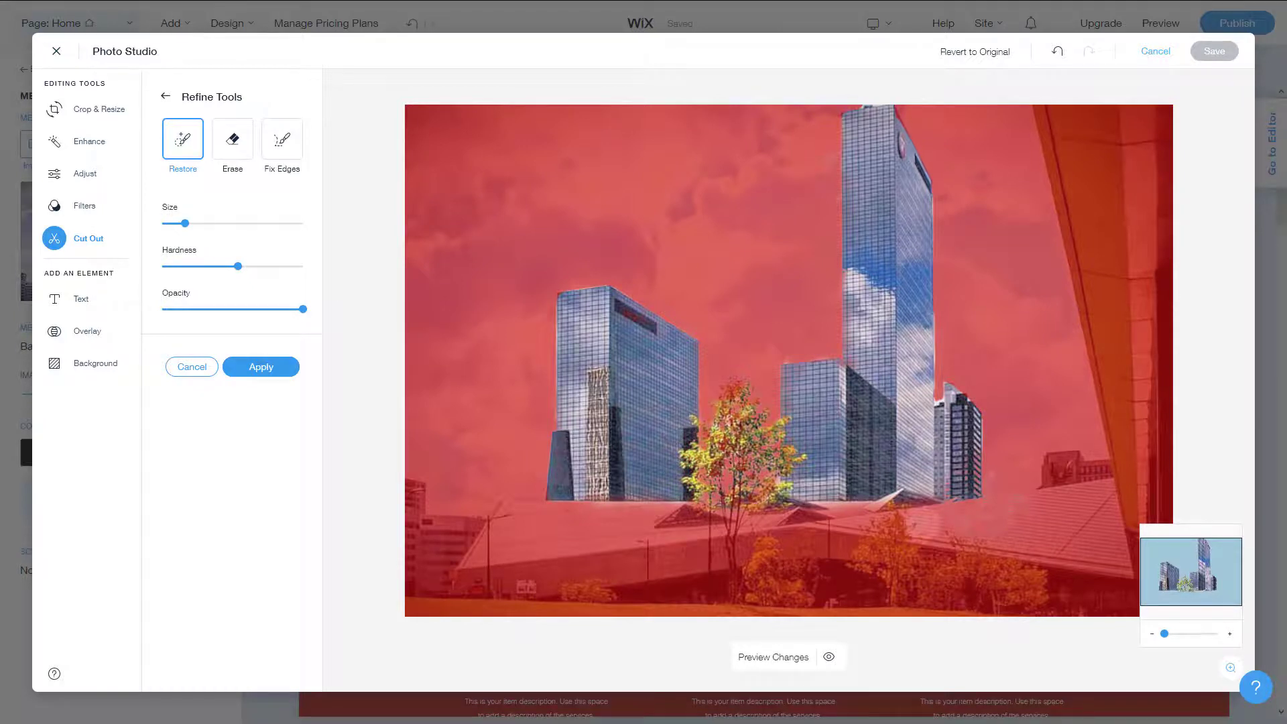
left_click(262, 368)
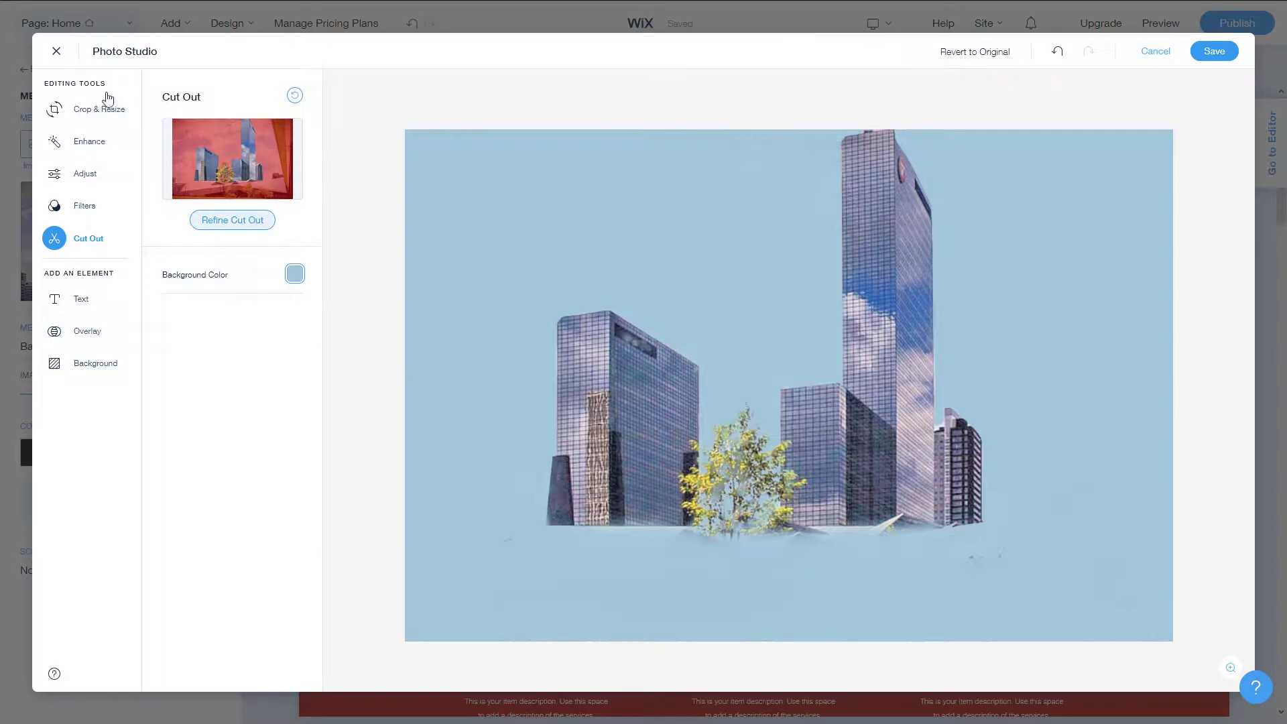
Crop the image by pulling its lower outer corner inward towards the buildings, and save the edited image
left_click(101, 110)
left_click_drag(1171, 644, 1083, 529)
left_click(1221, 52)
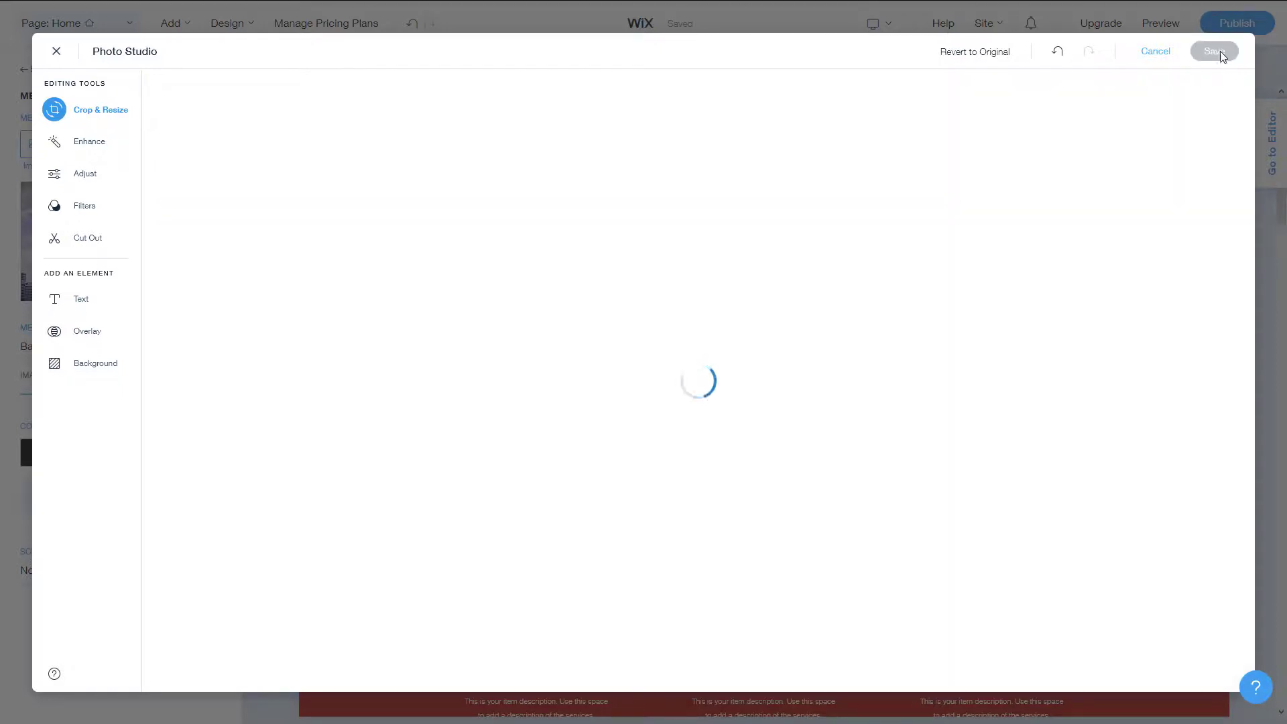